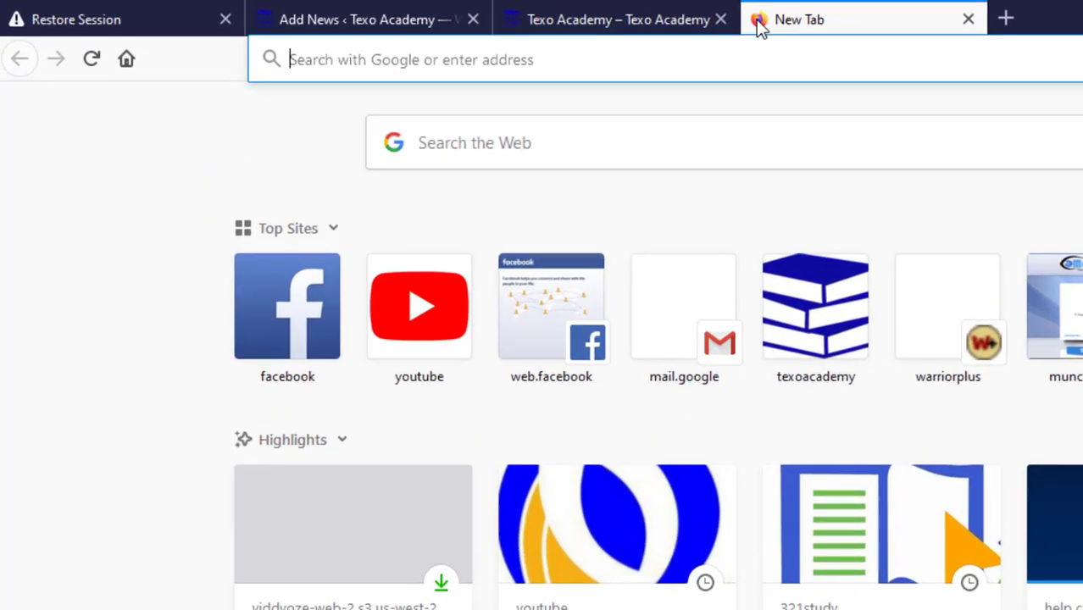
Load the cex.io website from the Firefox address bar
type("cex.io/")
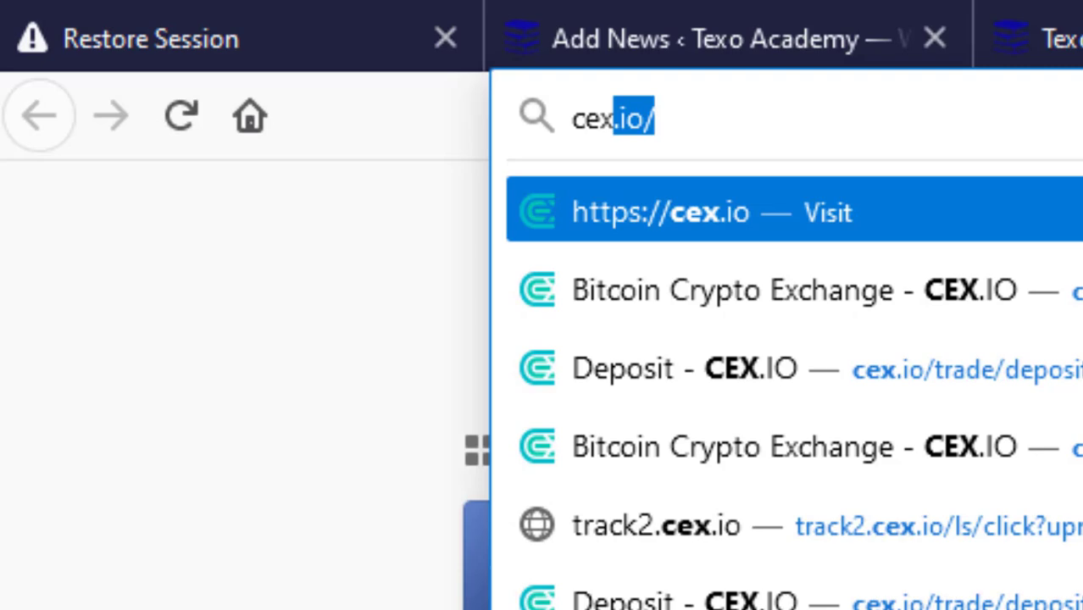
key("Return")
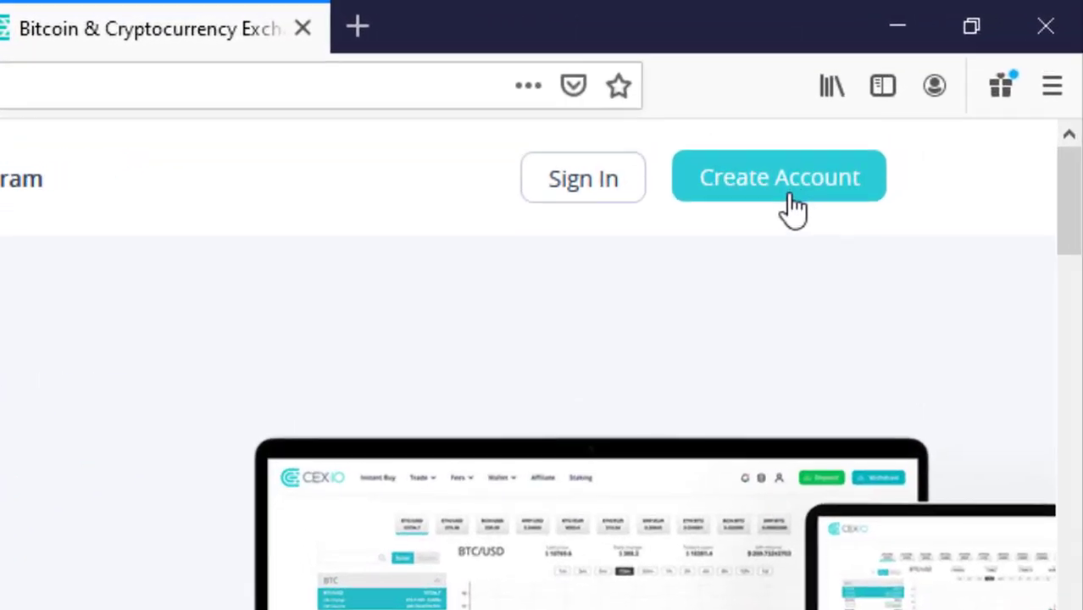
Start a new account and enter the new Gmail address in the Email Address field
left_click(794, 209)
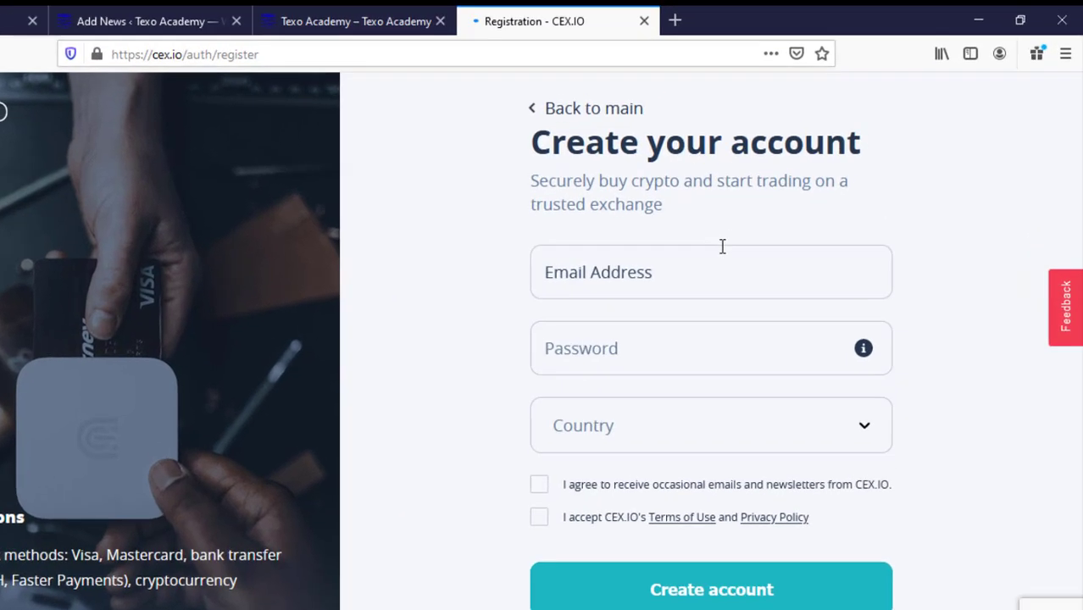
left_click(722, 247)
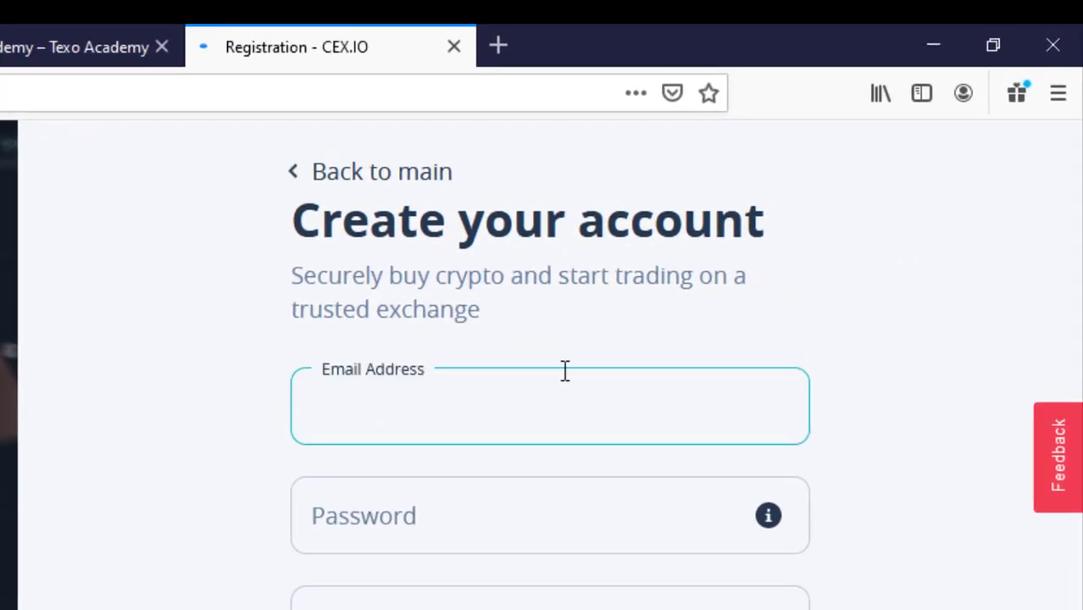
left_click(564, 370)
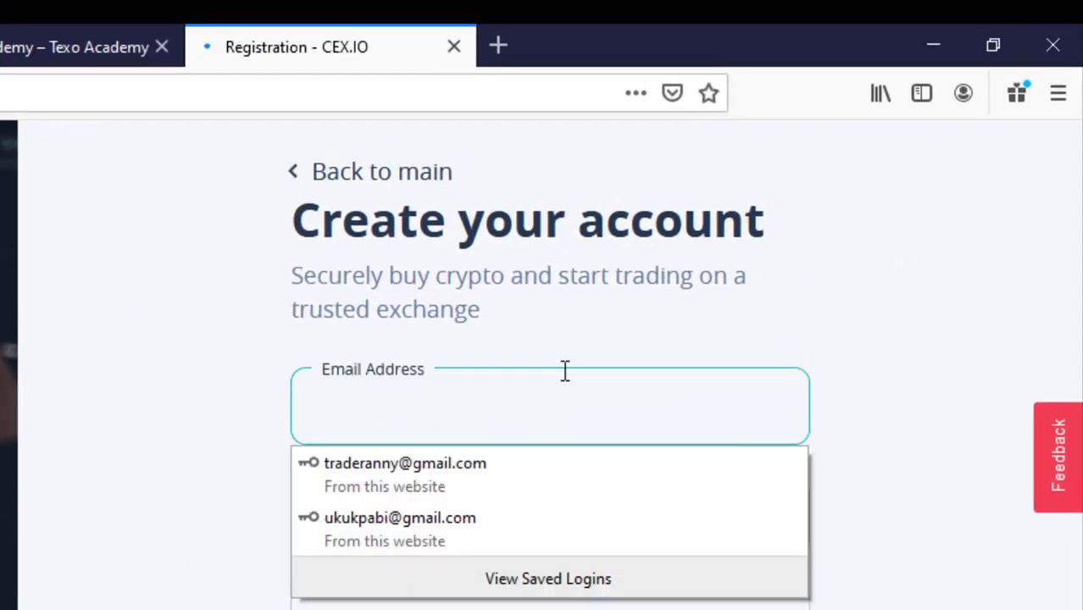
left_click(573, 414)
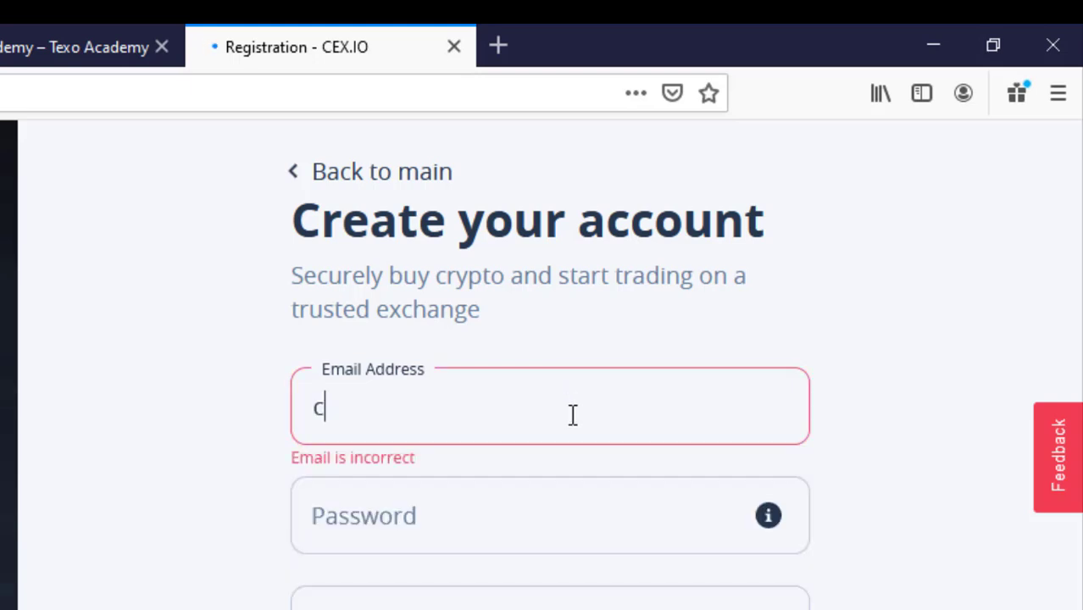
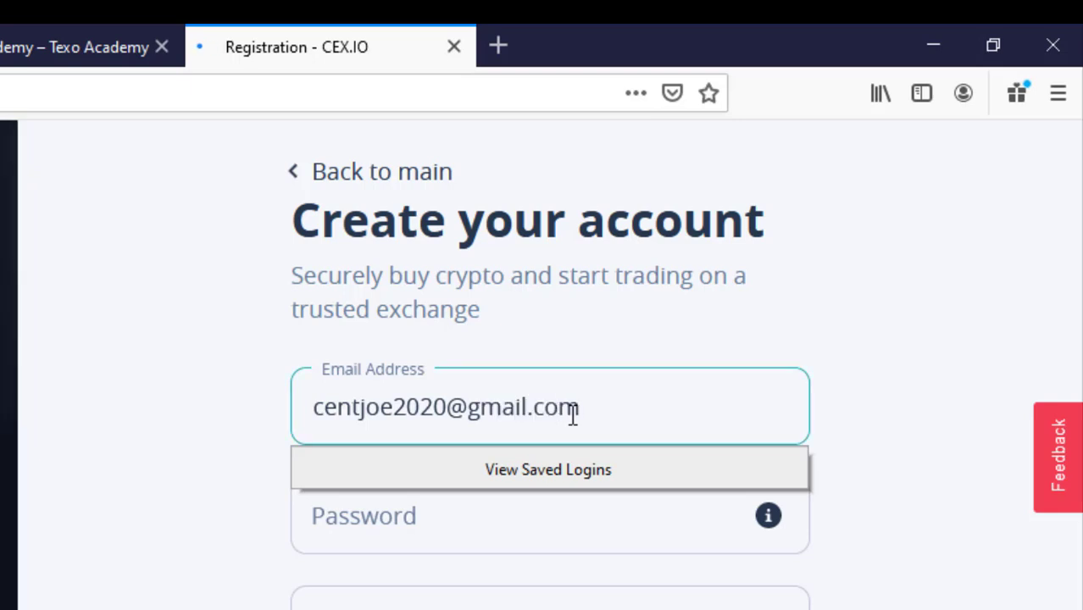
key("Tab")
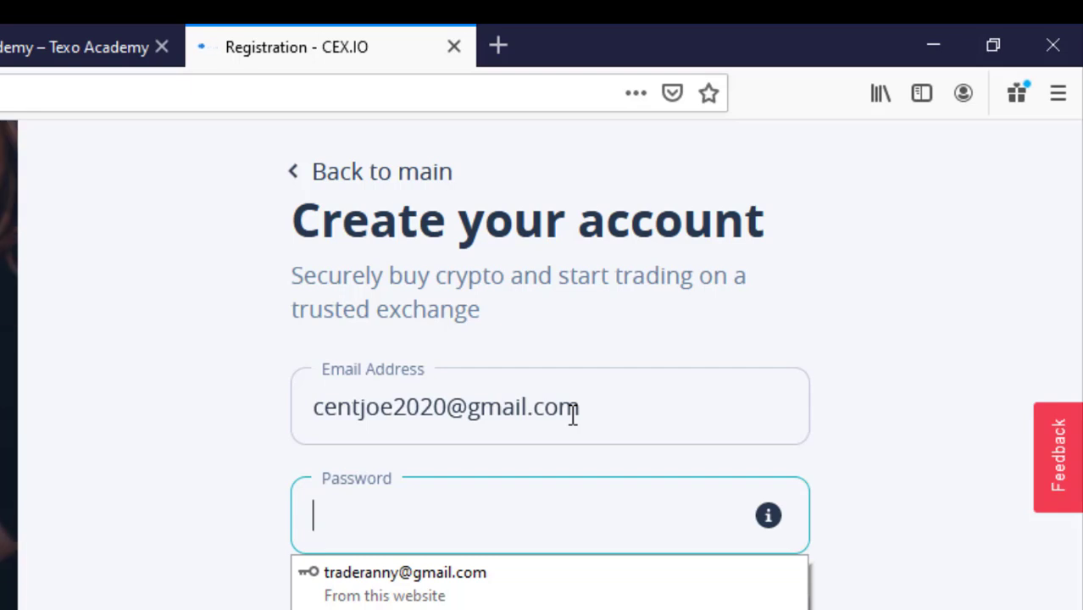
mouse_move(768, 521)
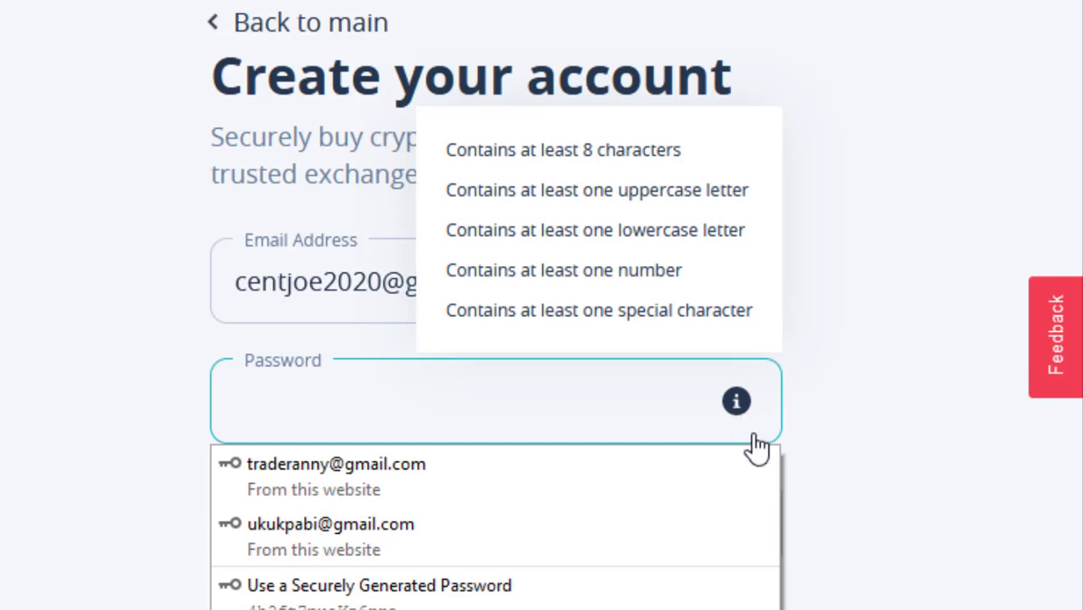
Fill in the account password and pick Nigeria from the country list via 'nigeri'
left_click(586, 416)
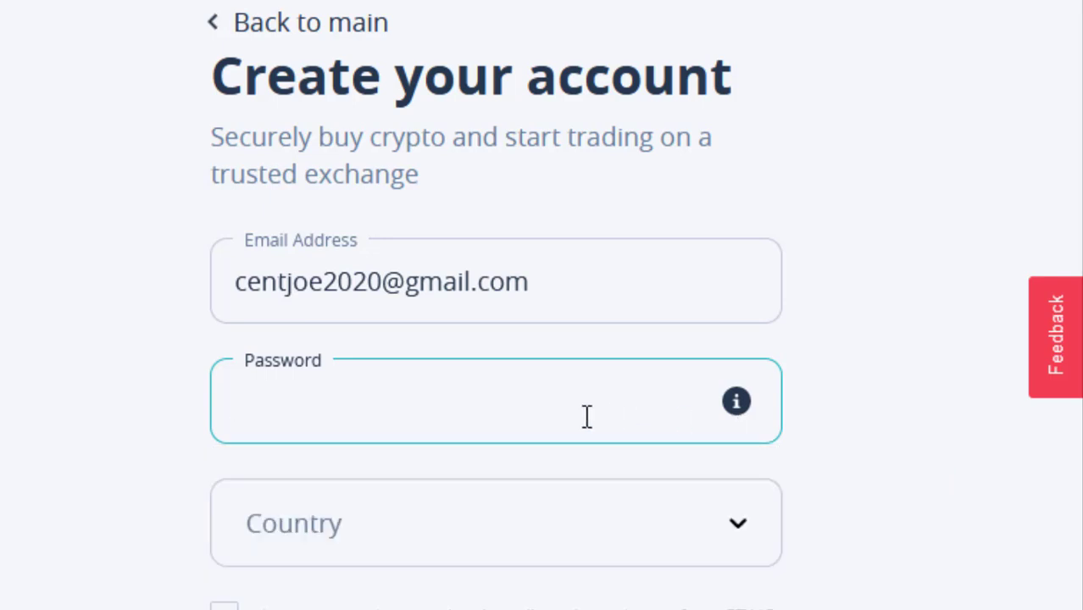
type("••••")
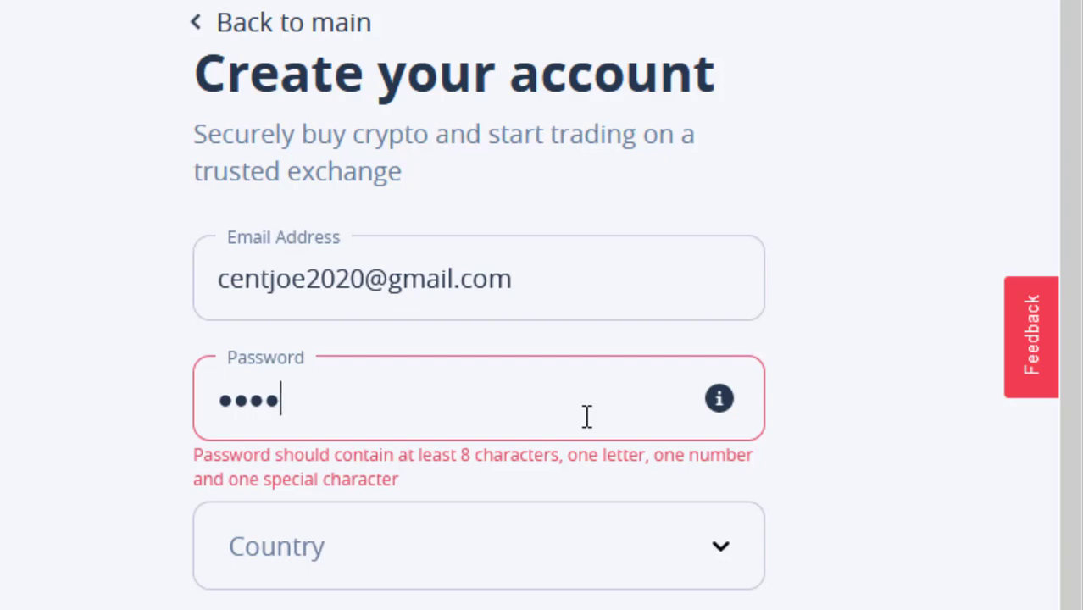
type("•••••••")
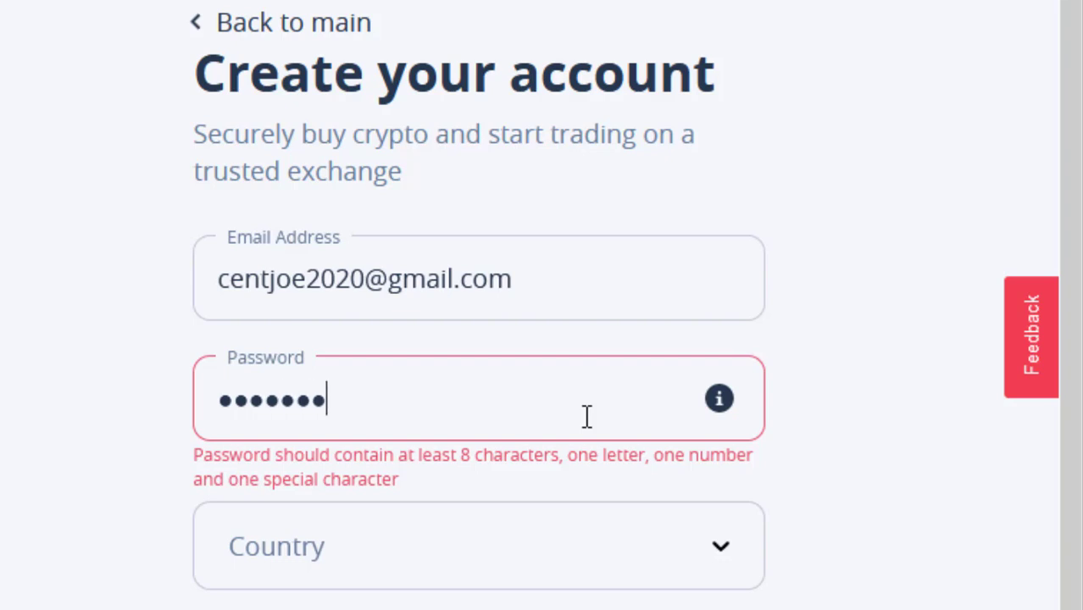
type("••••")
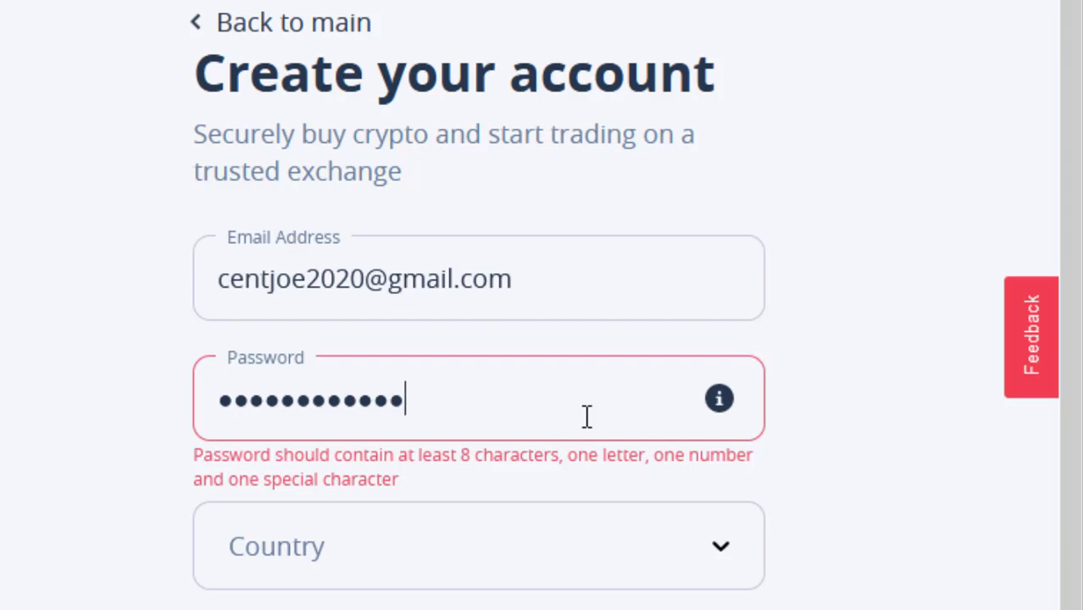
type("•")
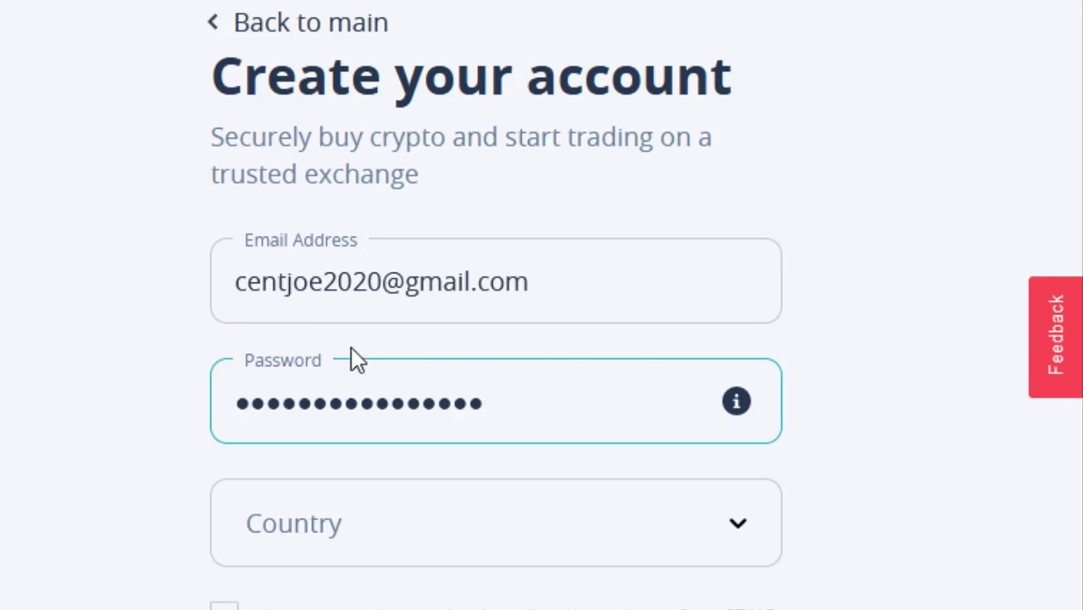
left_click(618, 538)
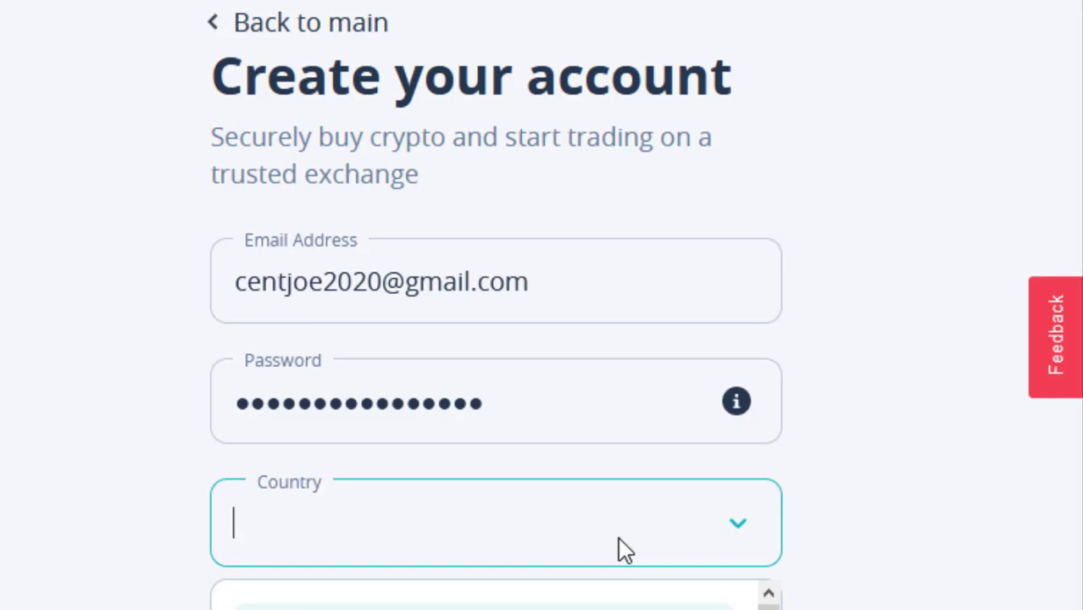
type("nigeri")
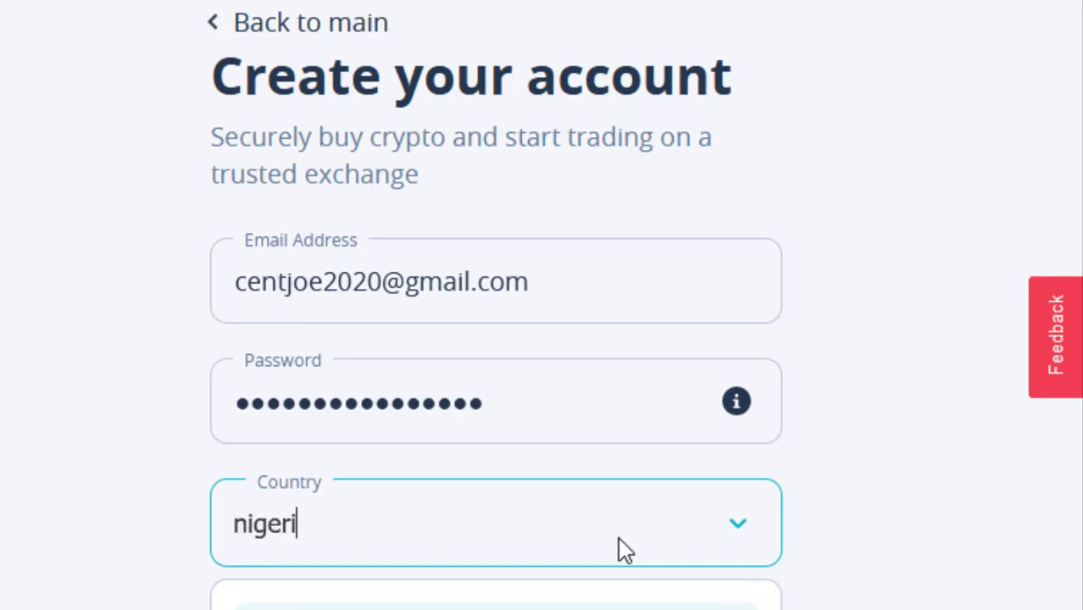
left_click(578, 603)
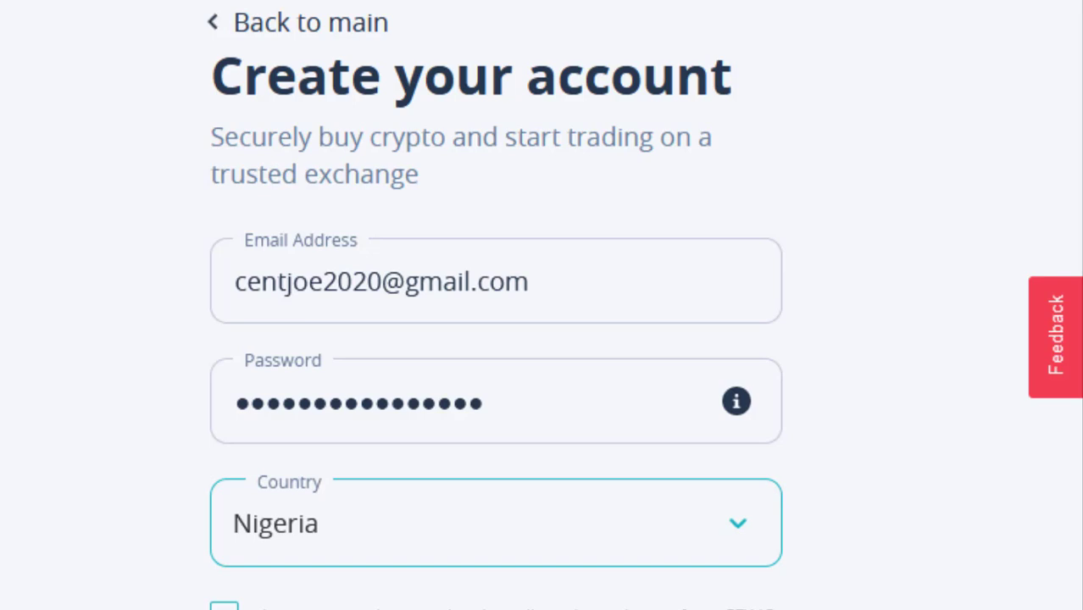
Agree to the sign-up consent terms and submit, then start a new tab for email
left_click(223, 607)
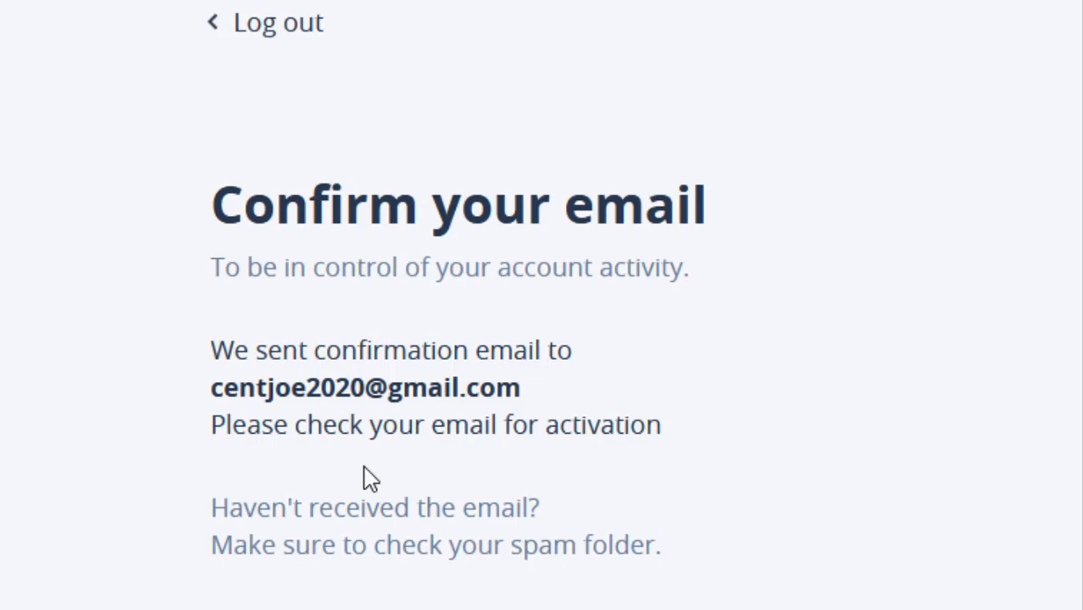
left_click(723, 14)
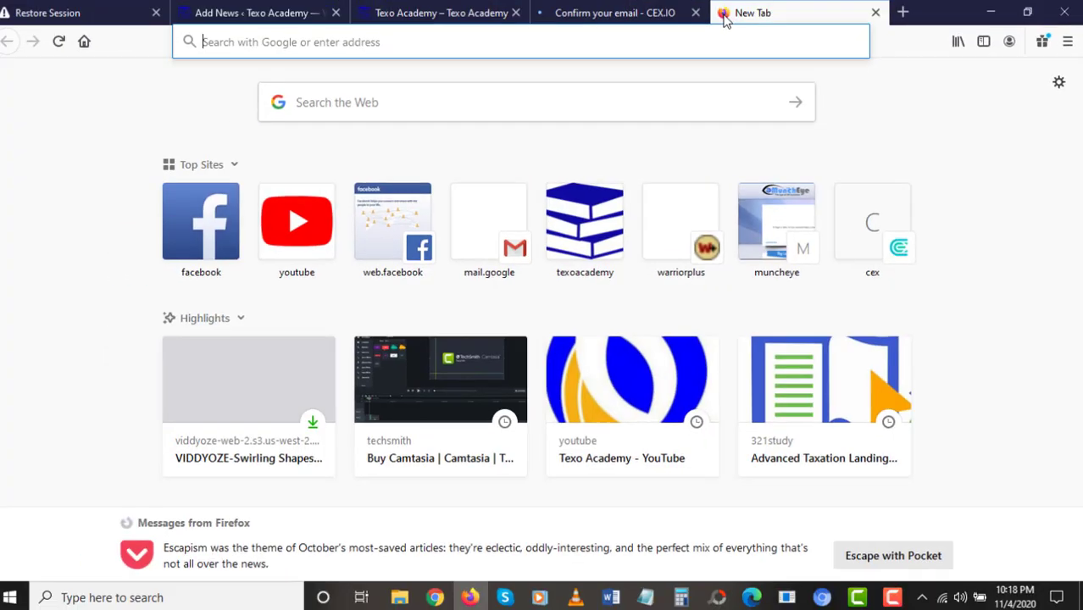
Load gmail.com, then choose Add another account from the Google profile menu
type("gmail.com/")
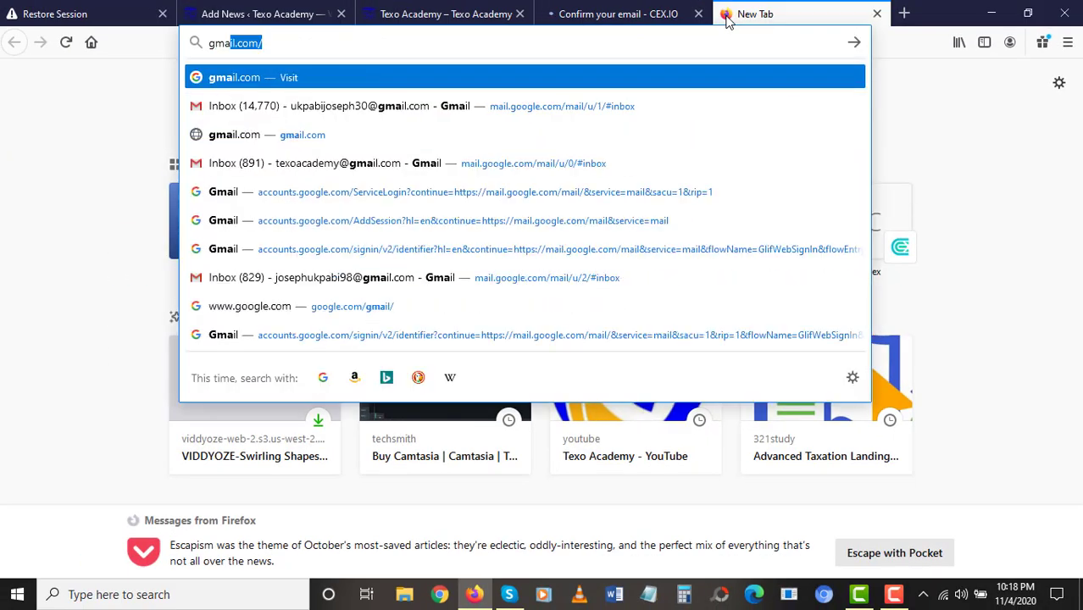
key("Return")
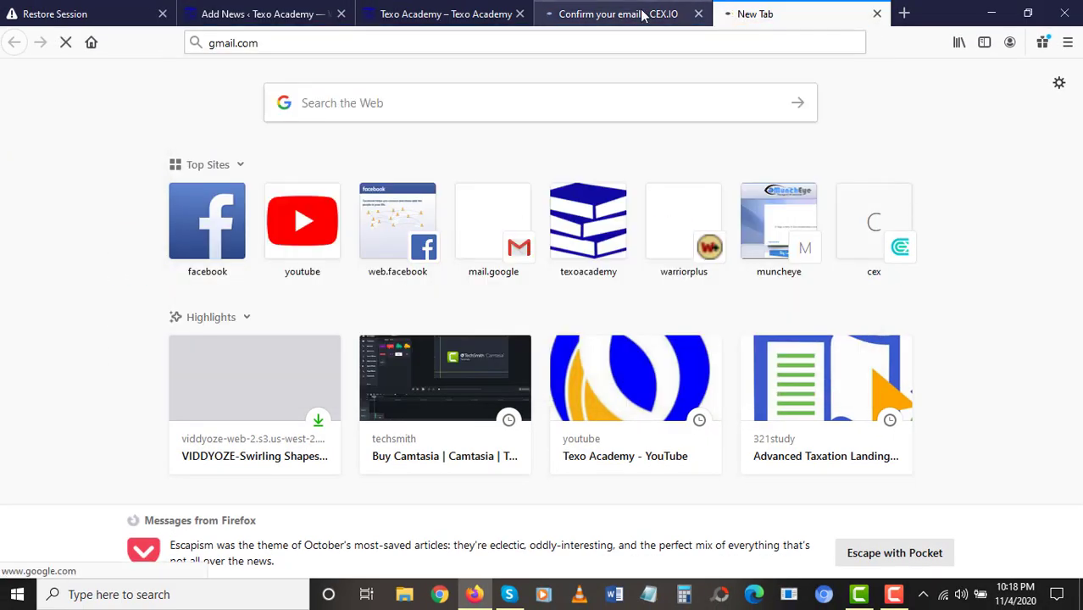
left_click(622, 6)
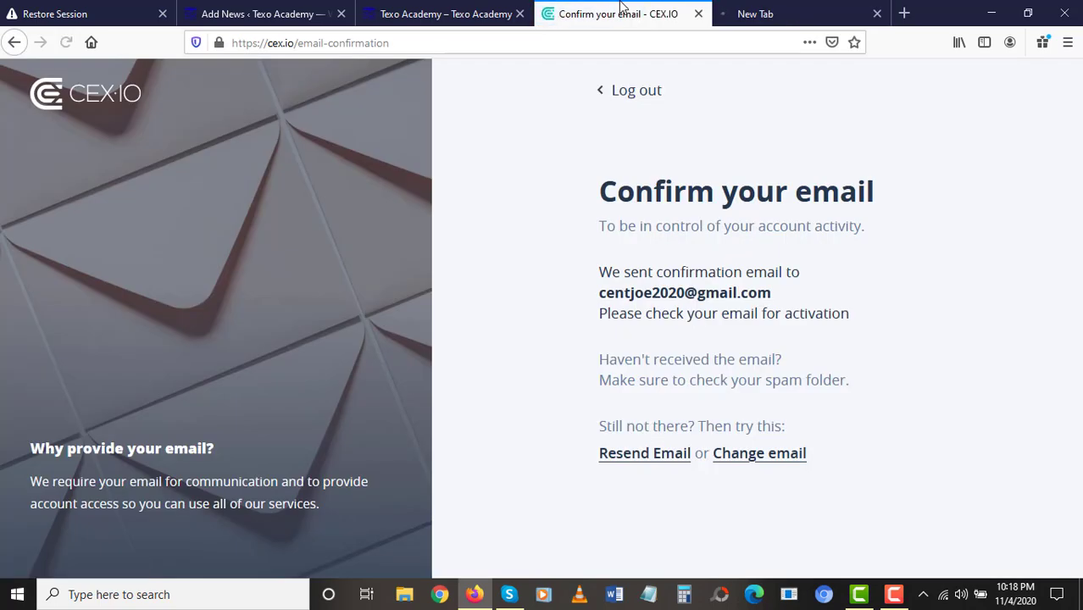
left_click(795, 11)
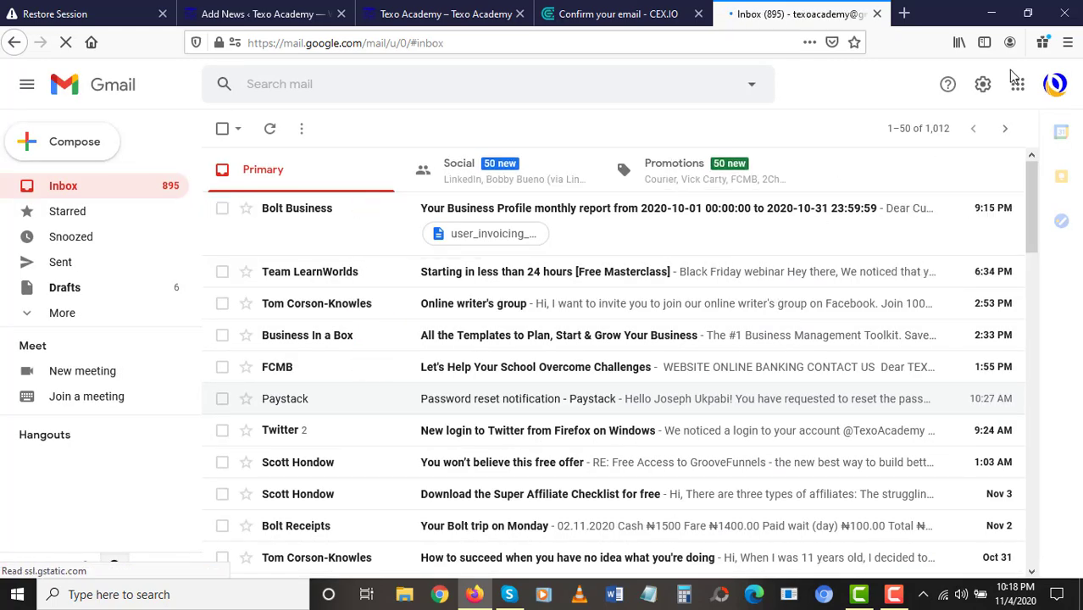
left_click(1055, 86)
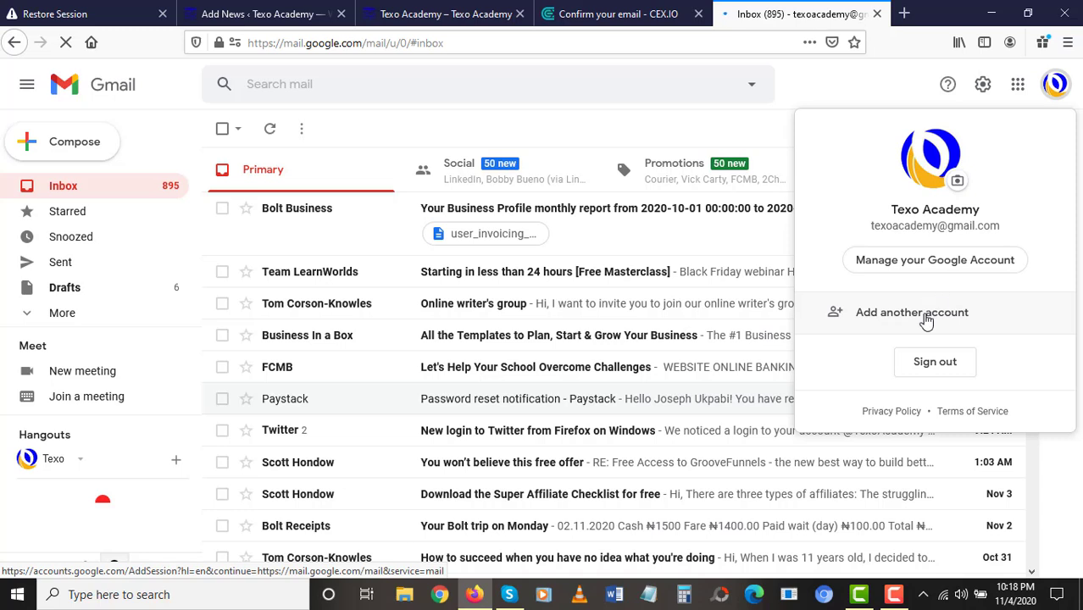
left_click(924, 318)
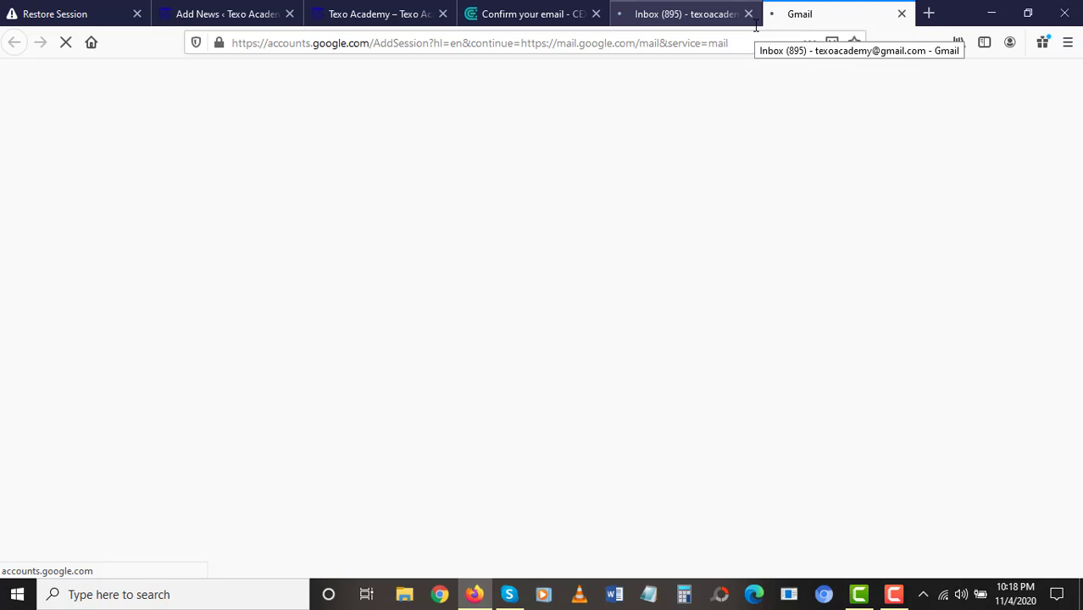
Close the old inbox tab and sign in with the new account's Gmail address and password
left_click(749, 15)
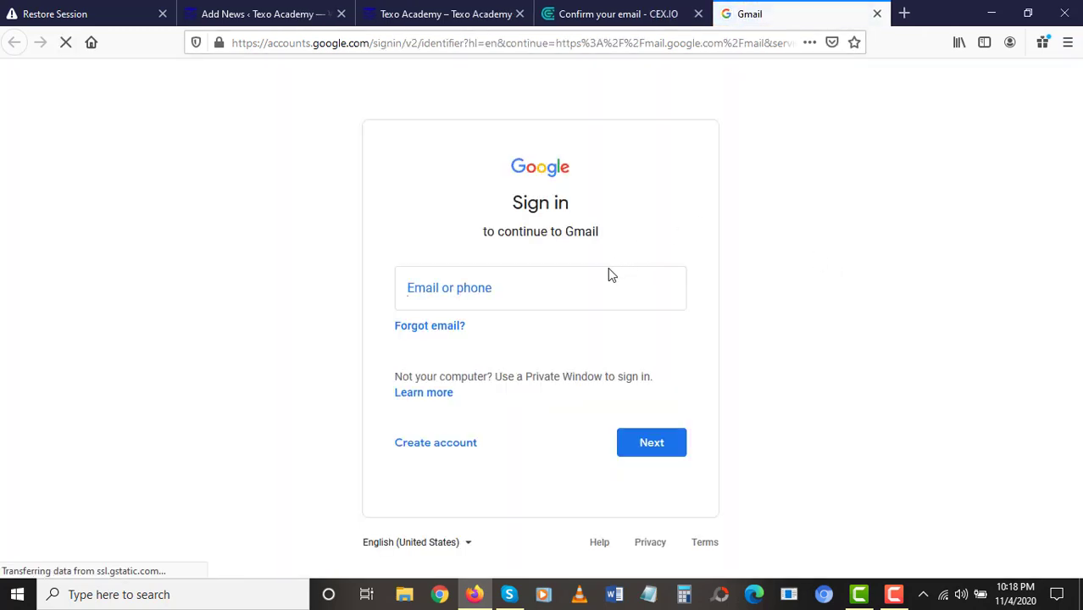
left_click(595, 285)
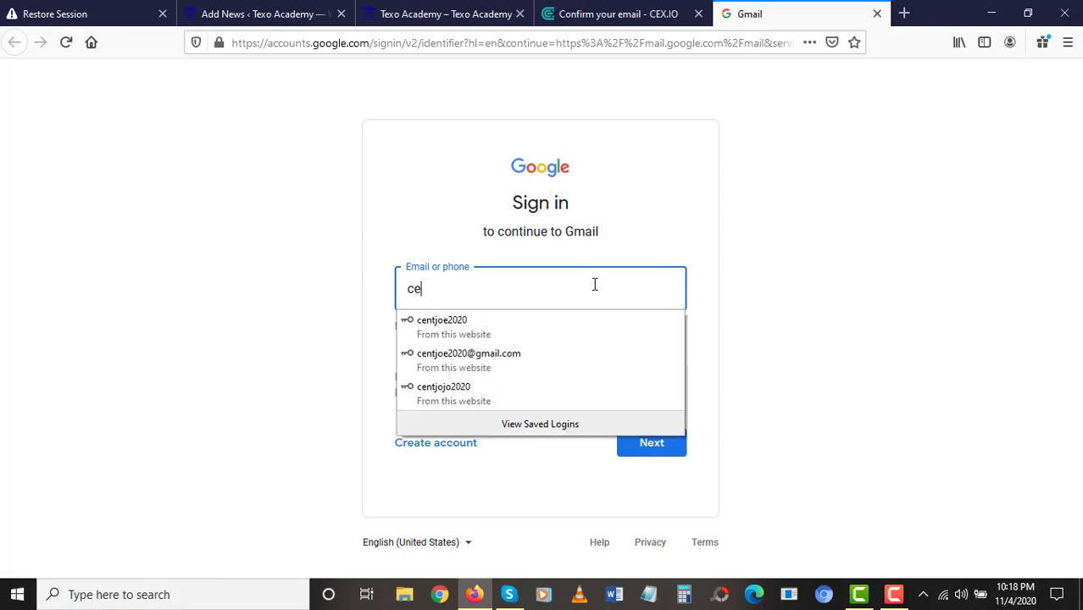
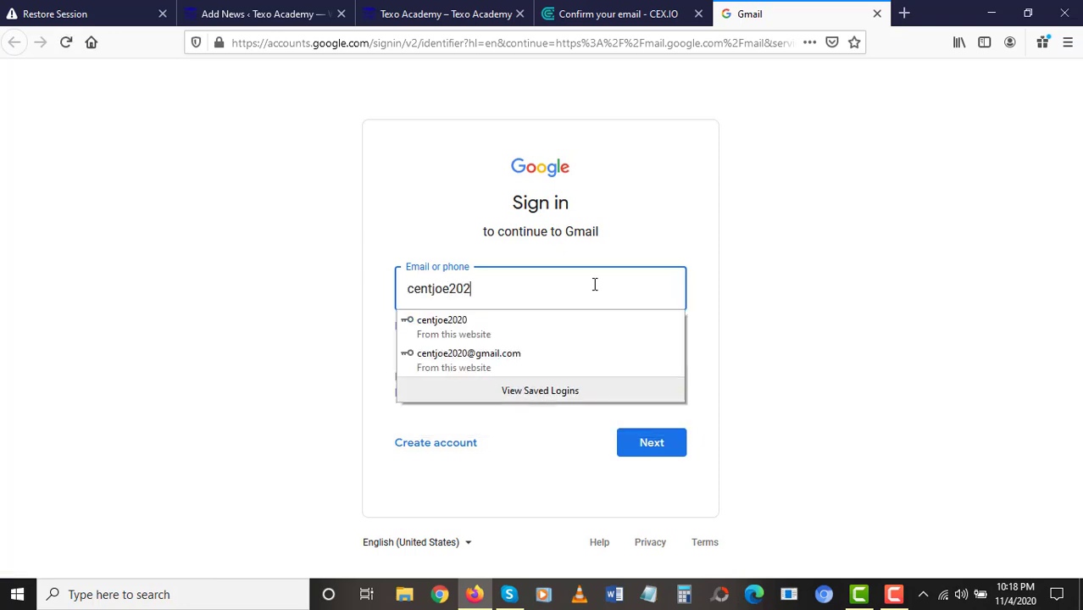
key("Return")
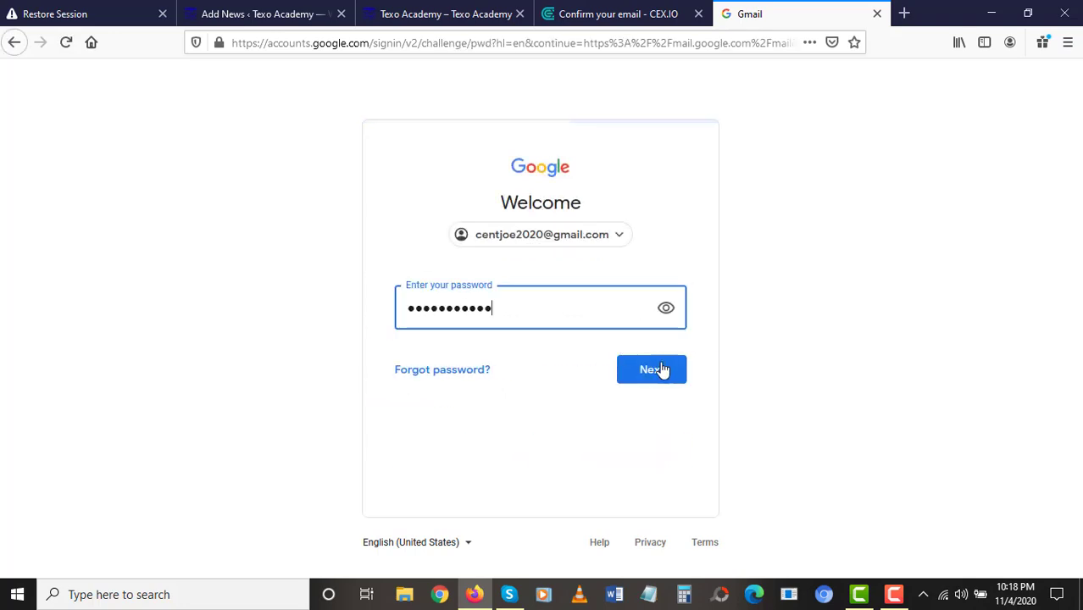
left_click(660, 371)
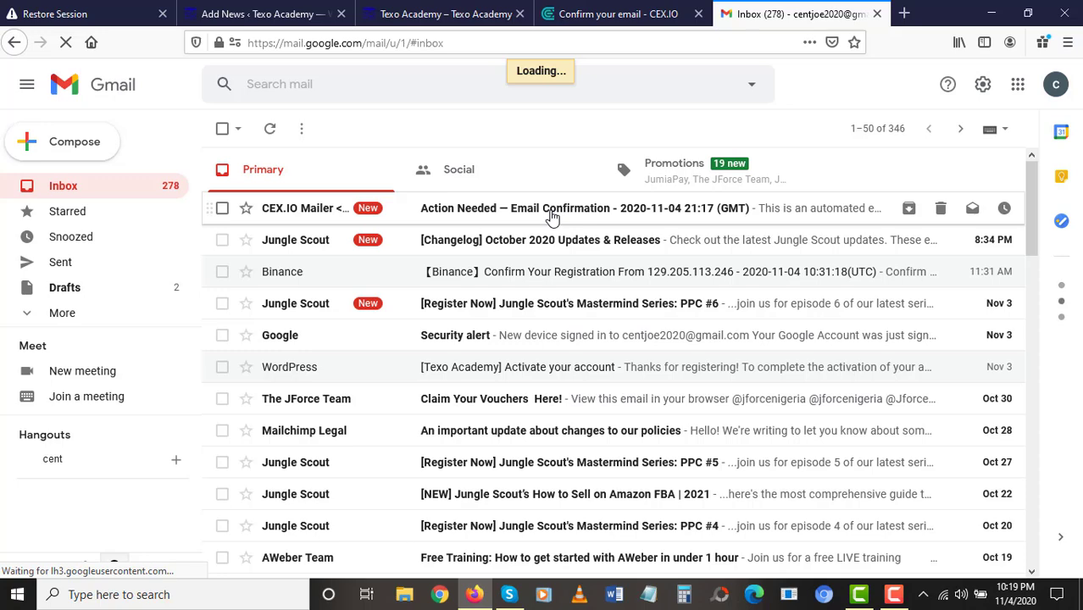
Open CEX.IO's 'Action Needed — Email Confirmation' message and use its CONFIRM EMAIL button
left_click(552, 218)
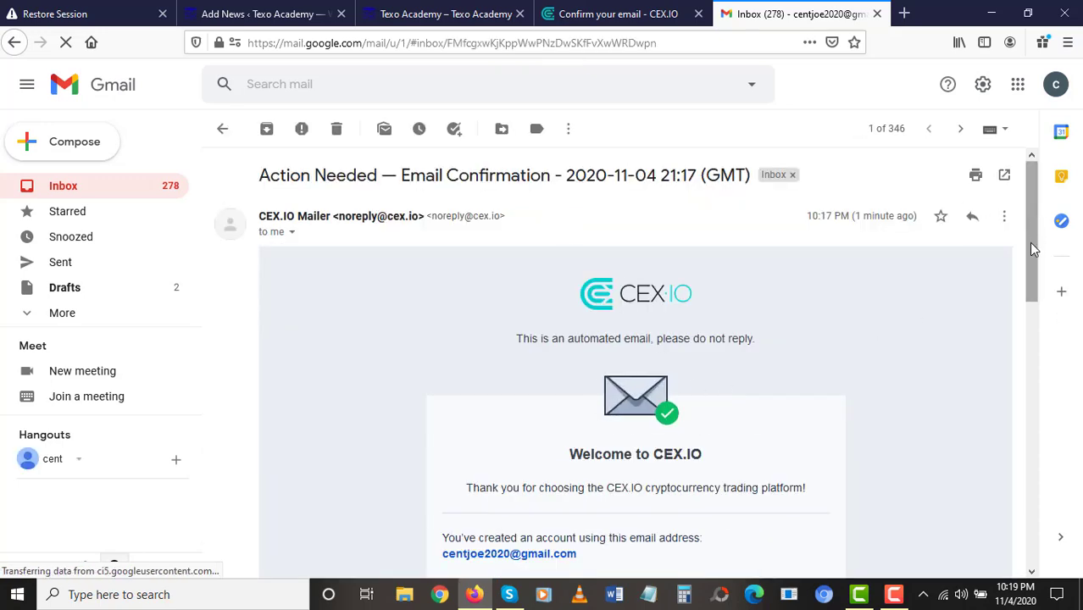
scroll(1029, 243, "down", 2)
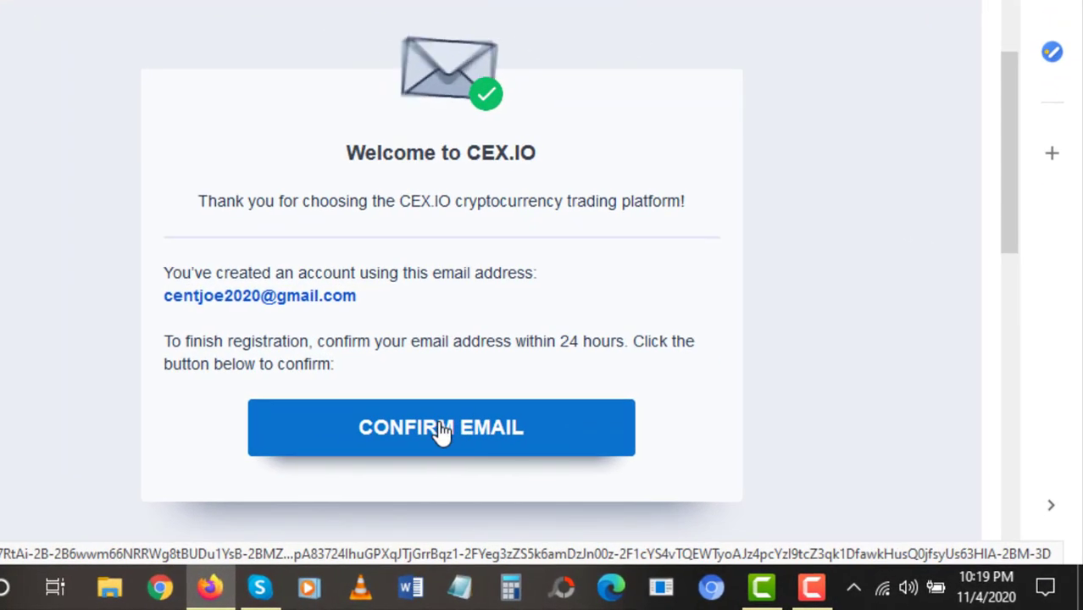
left_click(441, 429)
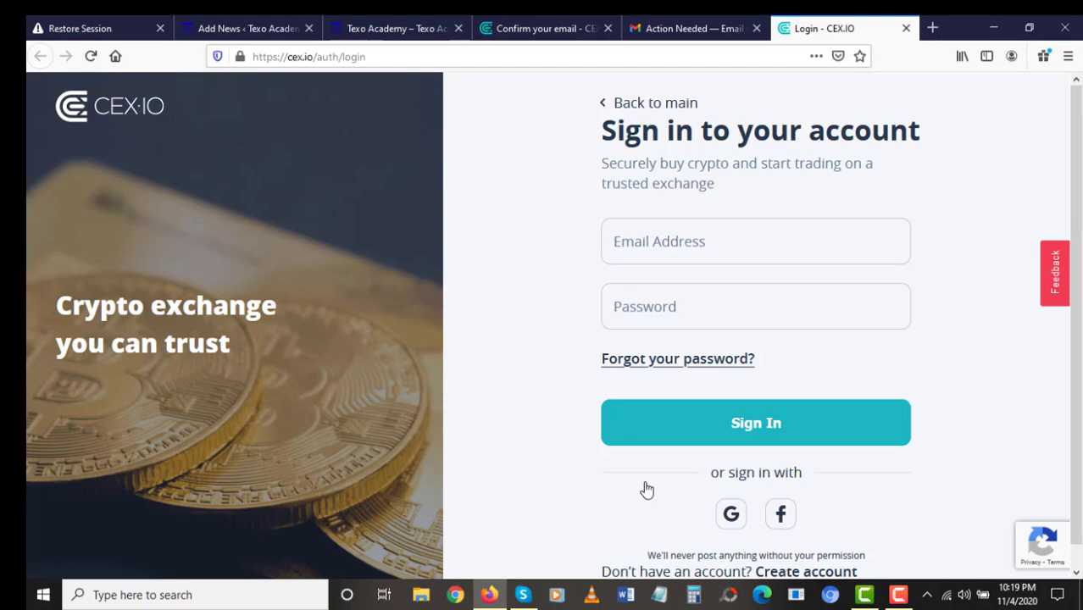
Sign in on CEX.IO using the registered account's email address and password
left_click(700, 251)
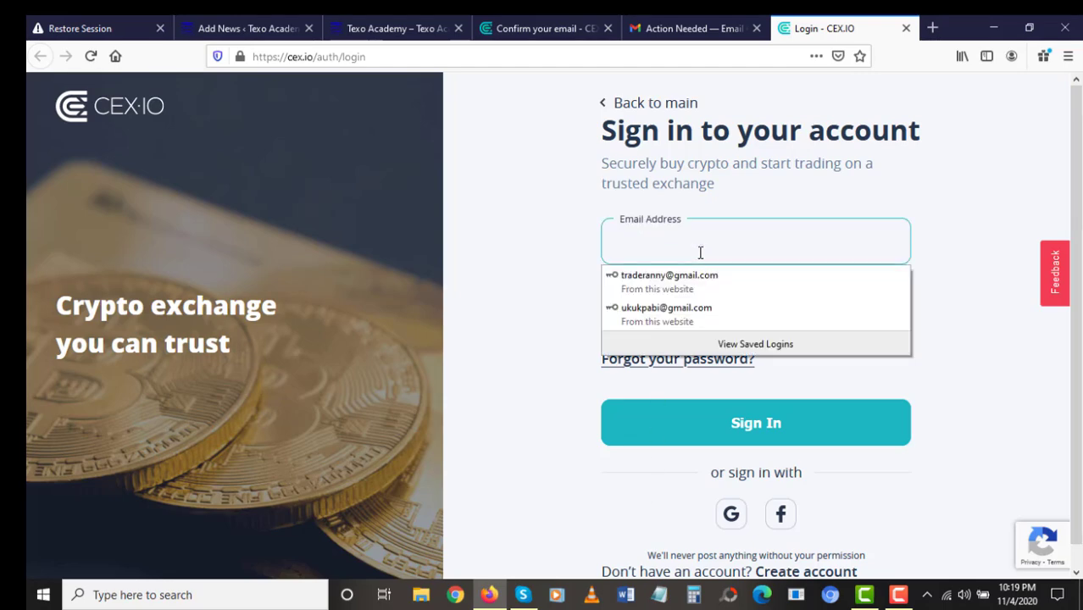
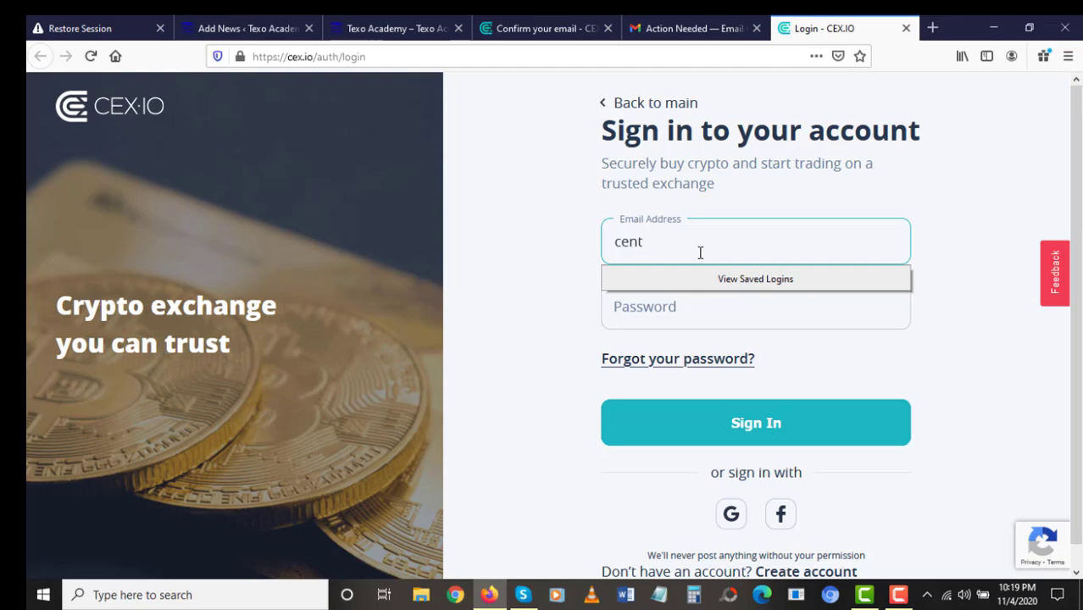
key("Tab")
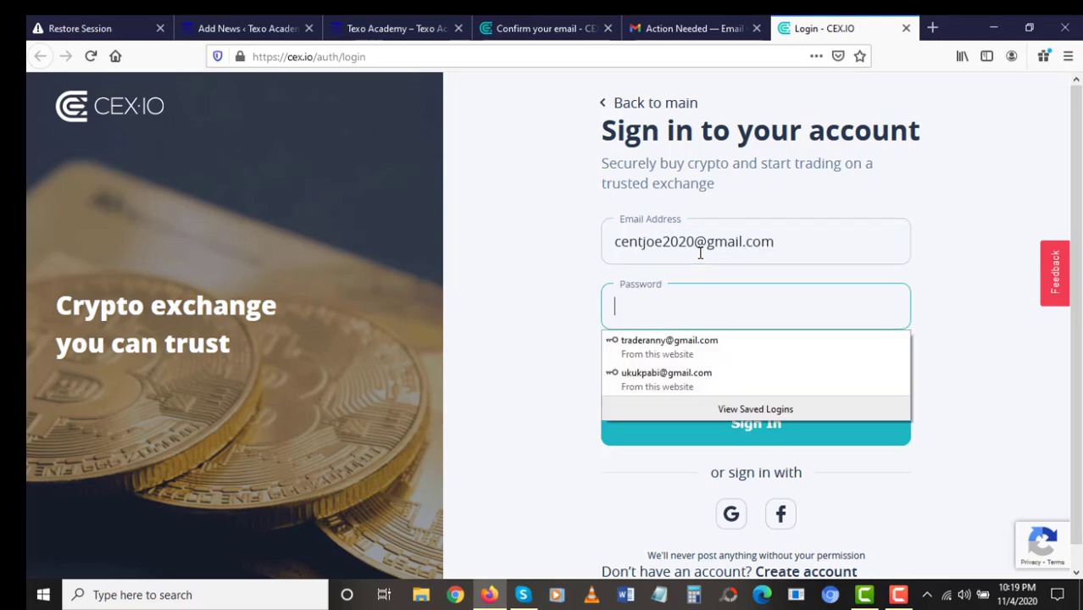
type("••••")
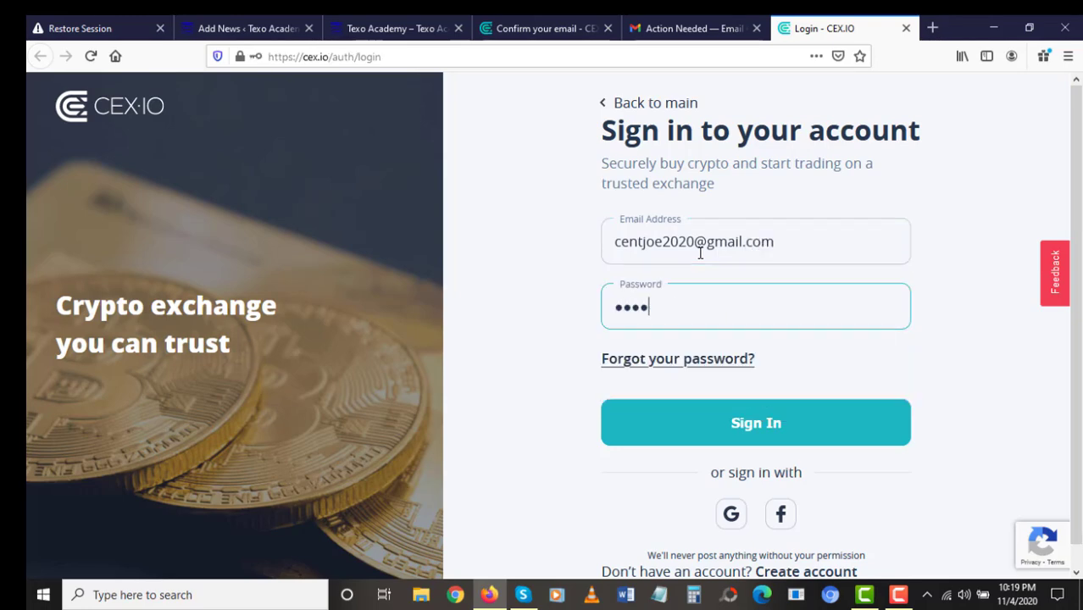
type("•••••••")
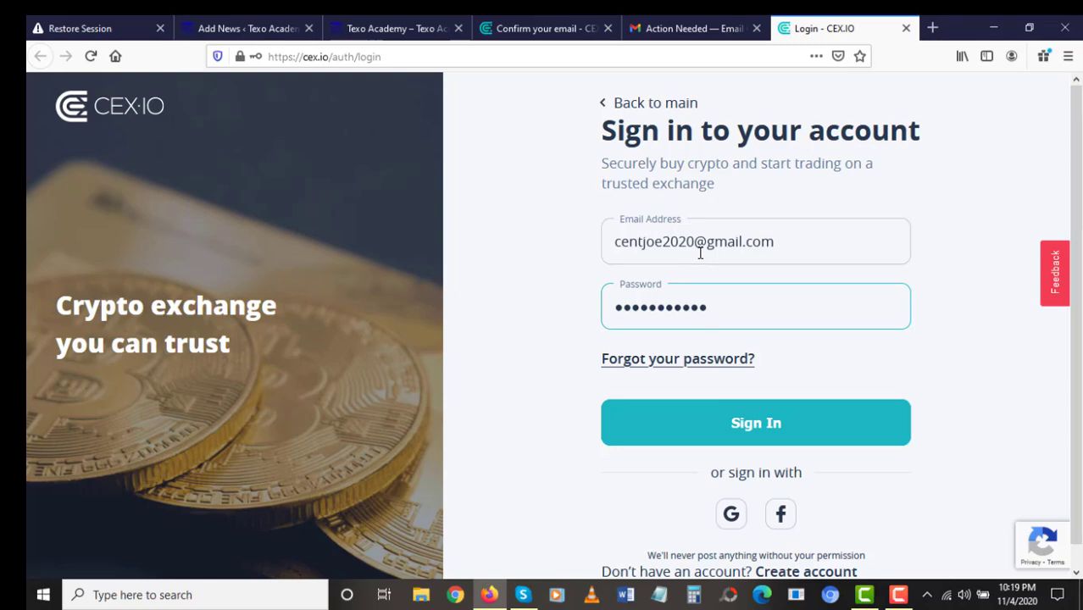
type("••••")
left_click(754, 426)
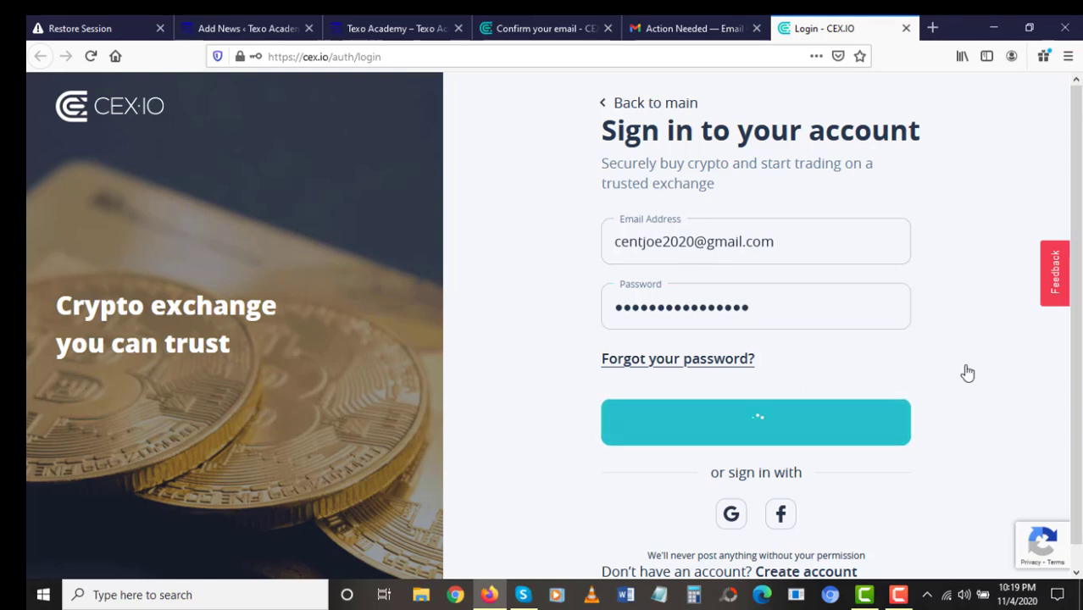
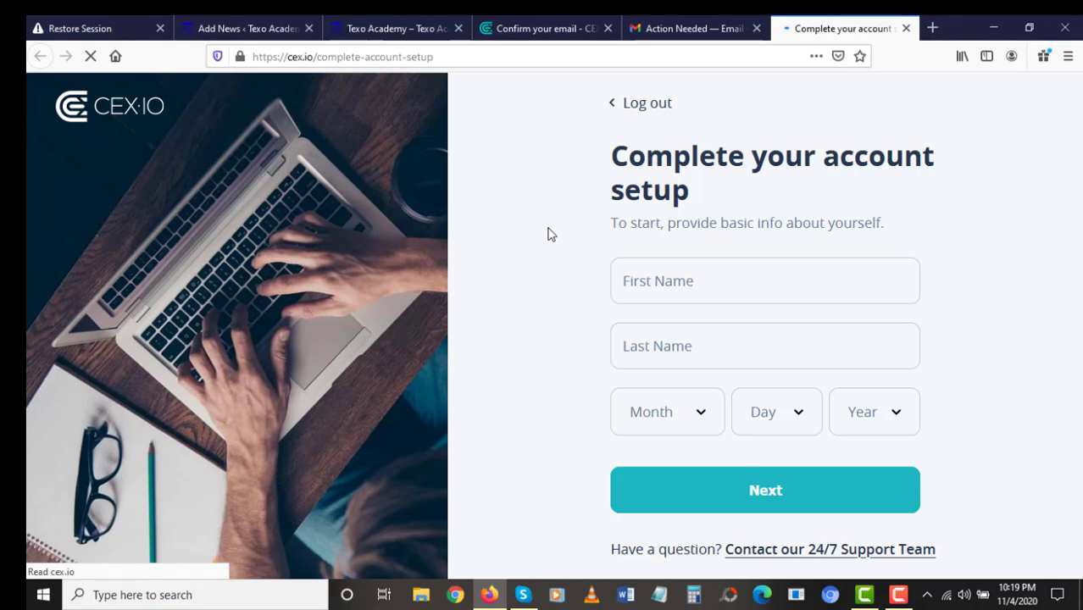
Enter the account holder's first and last name, correcting both to start with a capital letter
left_click(656, 297)
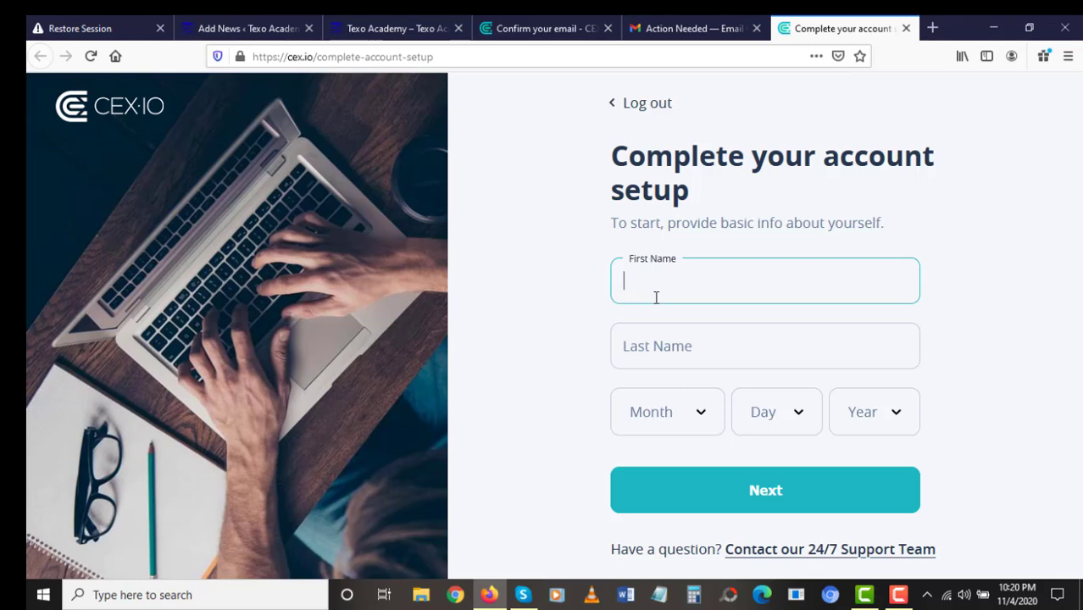
type("texo")
key("Tab")
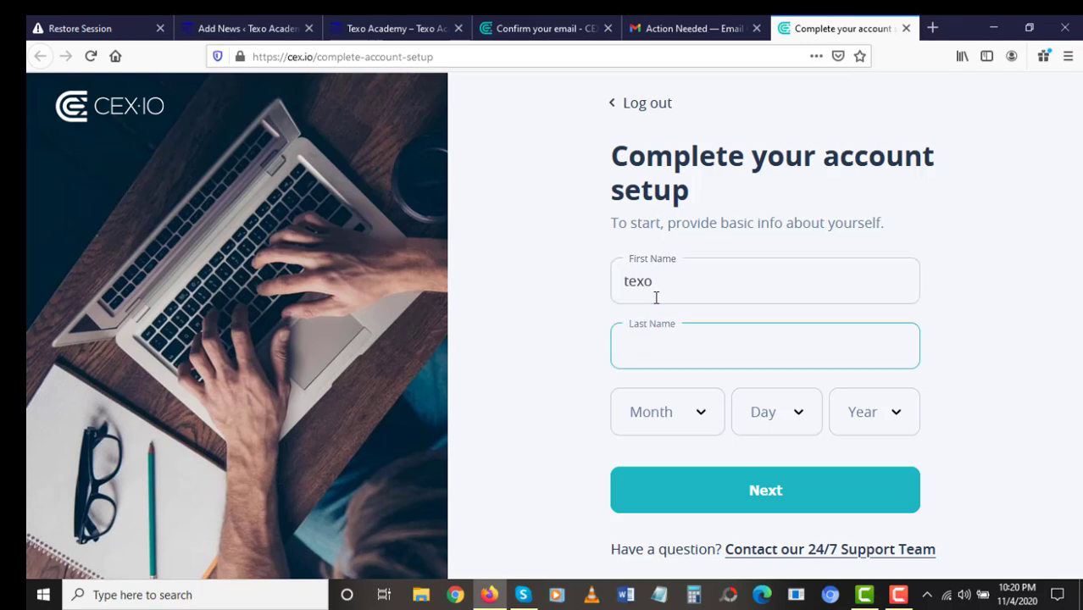
type("ACADEMY")
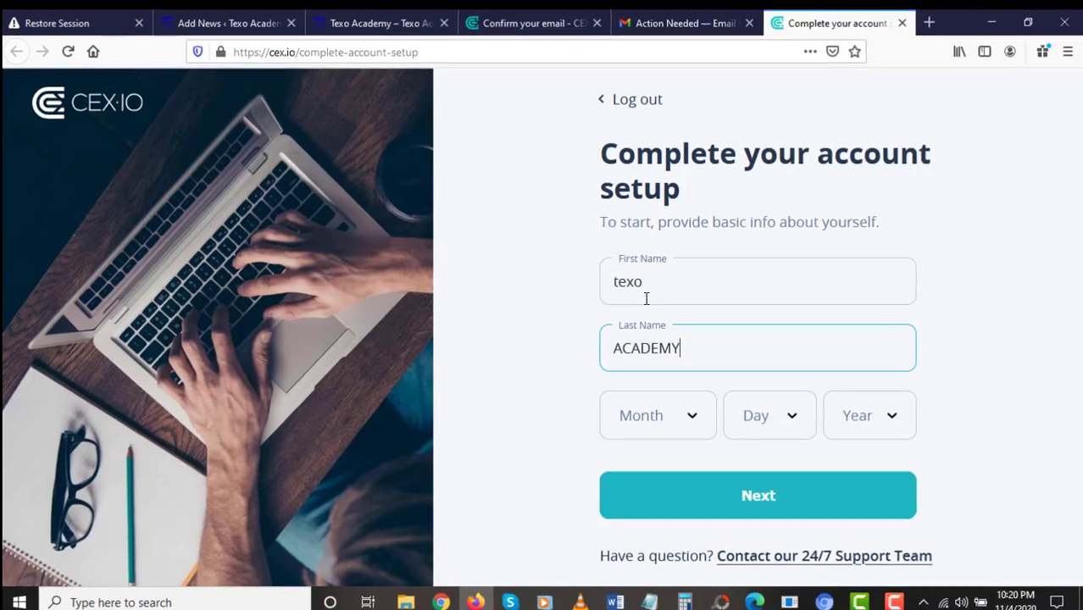
key("BackSpace")
key("BackSpace")
key("BackSpace")
key("BackSpace")
key("BackSpace")
key("BackSpace")
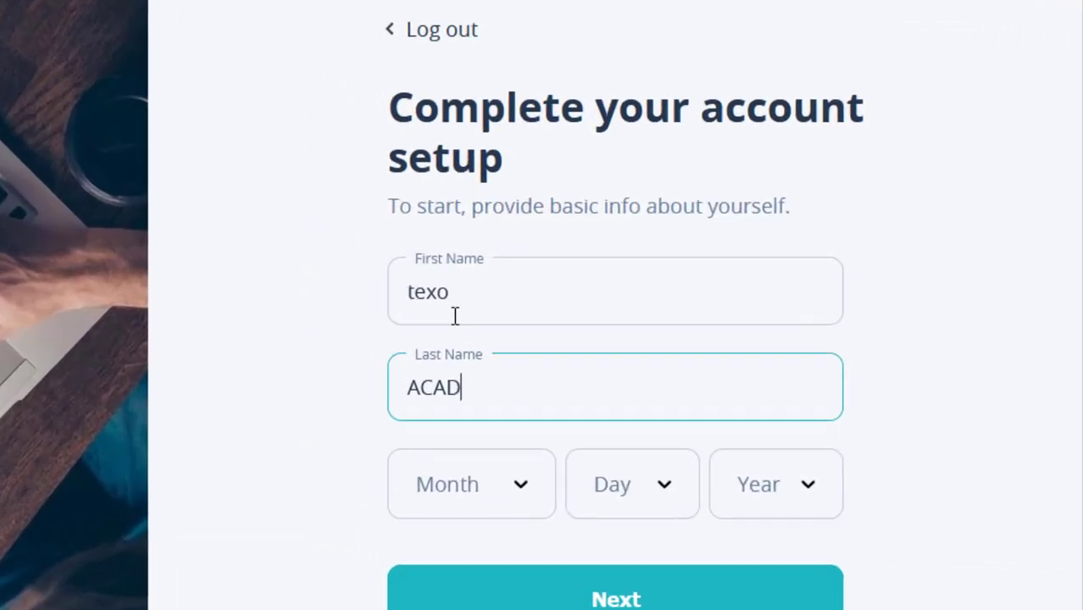
type("cademy")
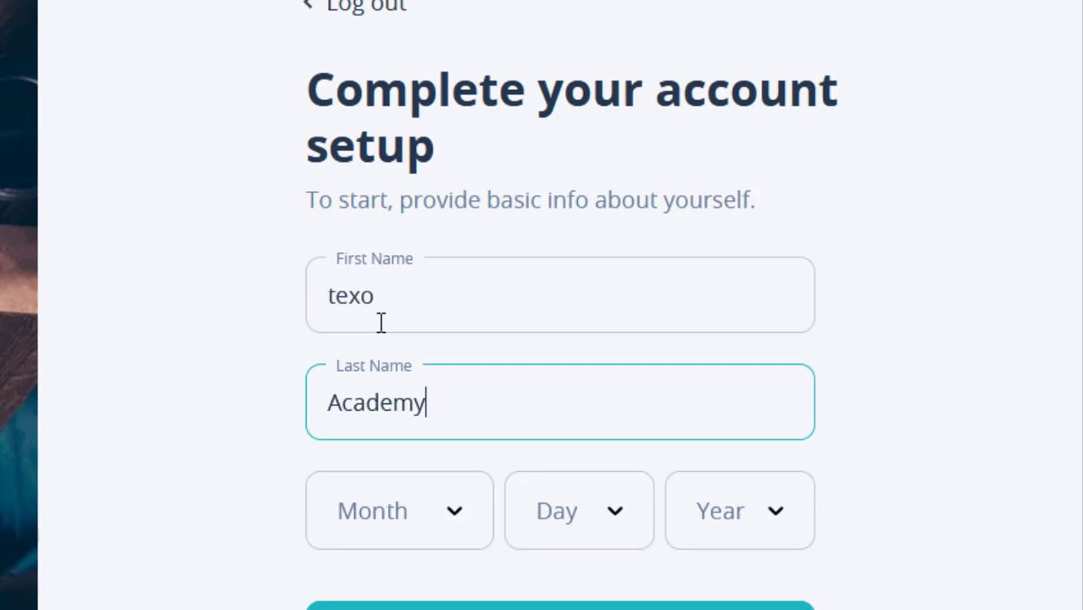
left_click(333, 296)
key("Delete")
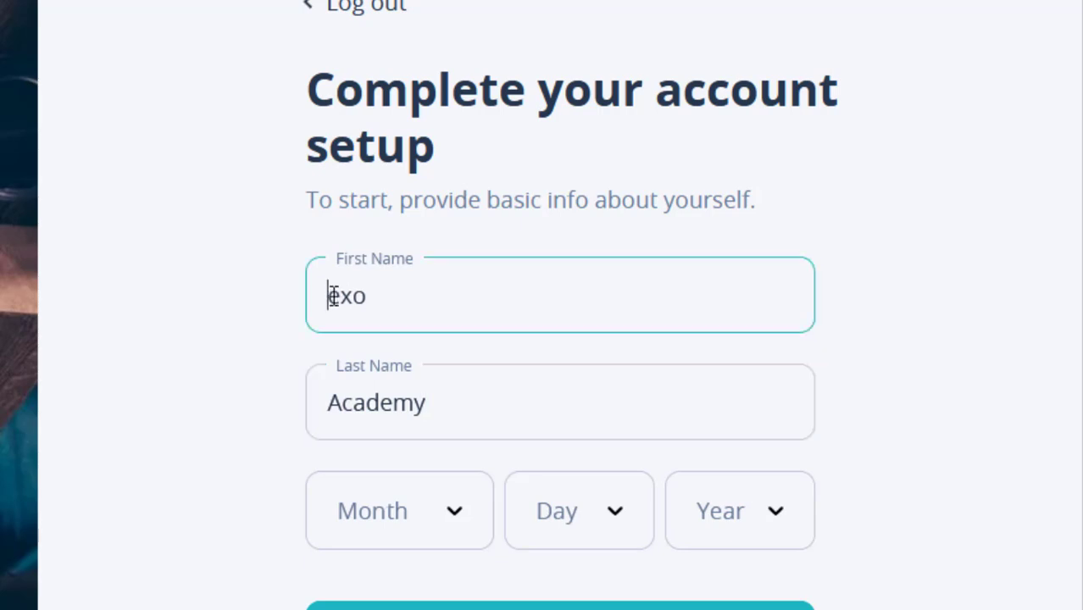
type("T")
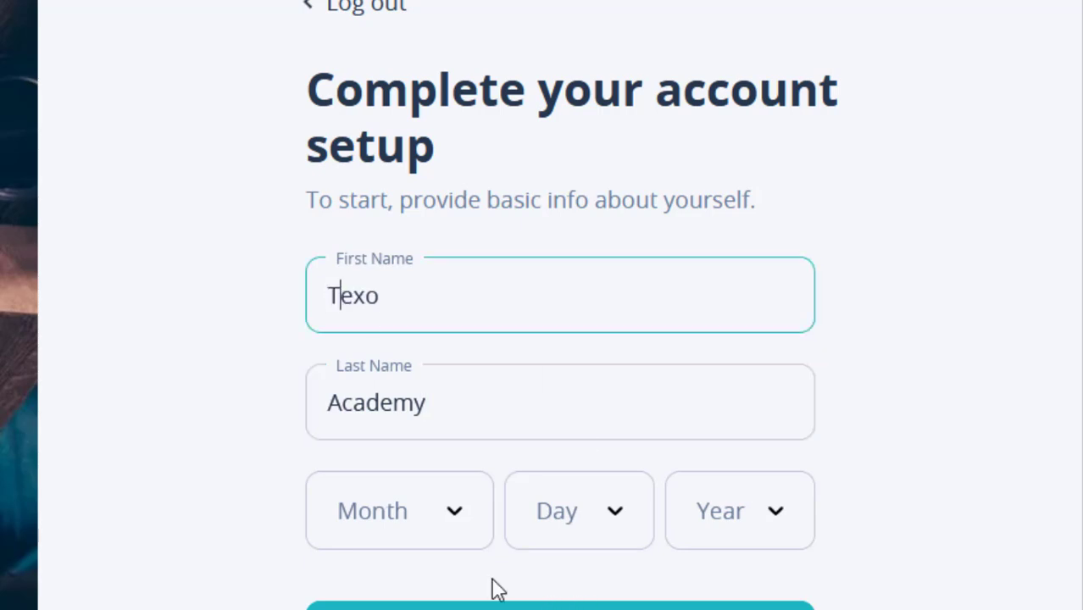
left_click(457, 525)
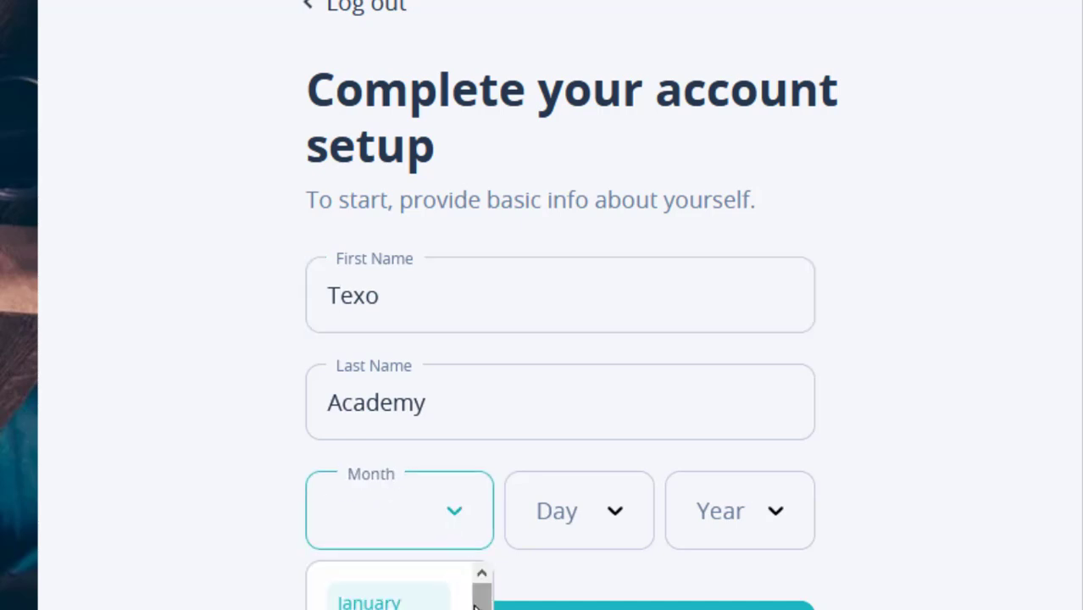
scroll(445, 602, "down", 1)
scroll(476, 568, "down", 5)
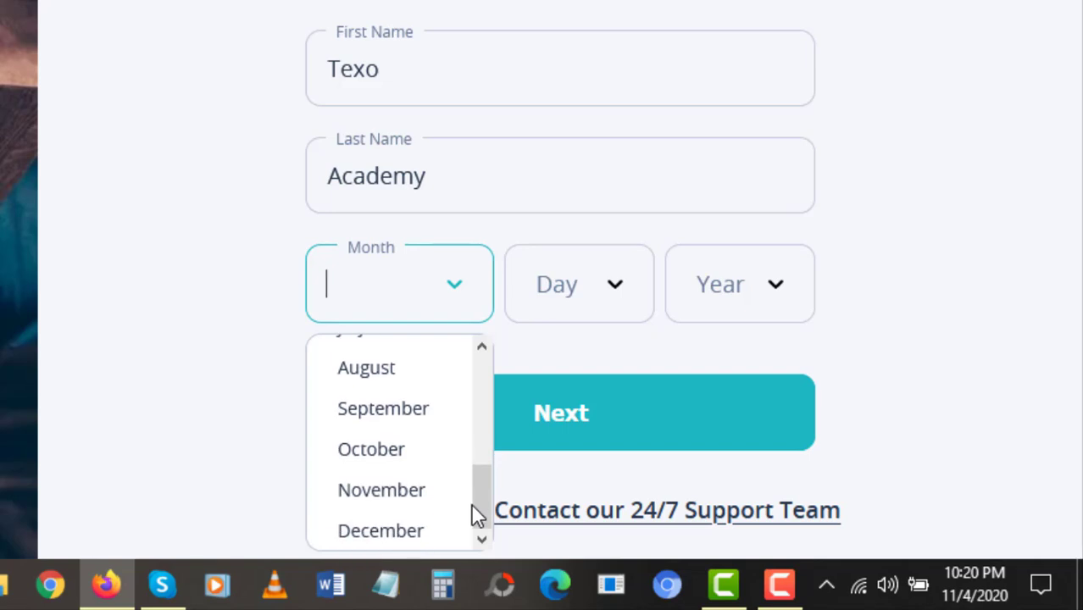
left_click(384, 532)
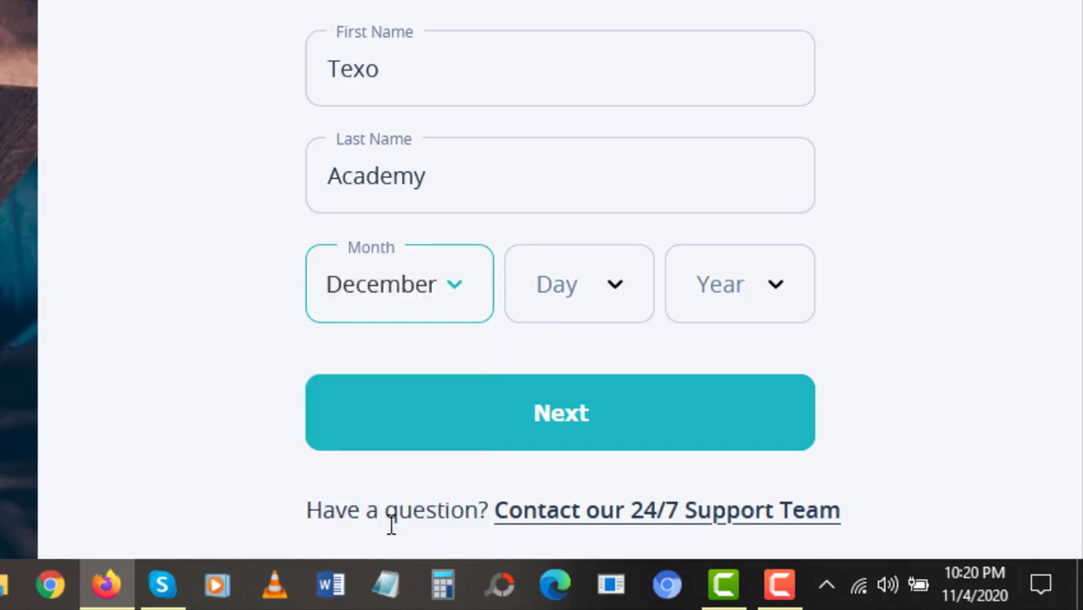
left_click(587, 311)
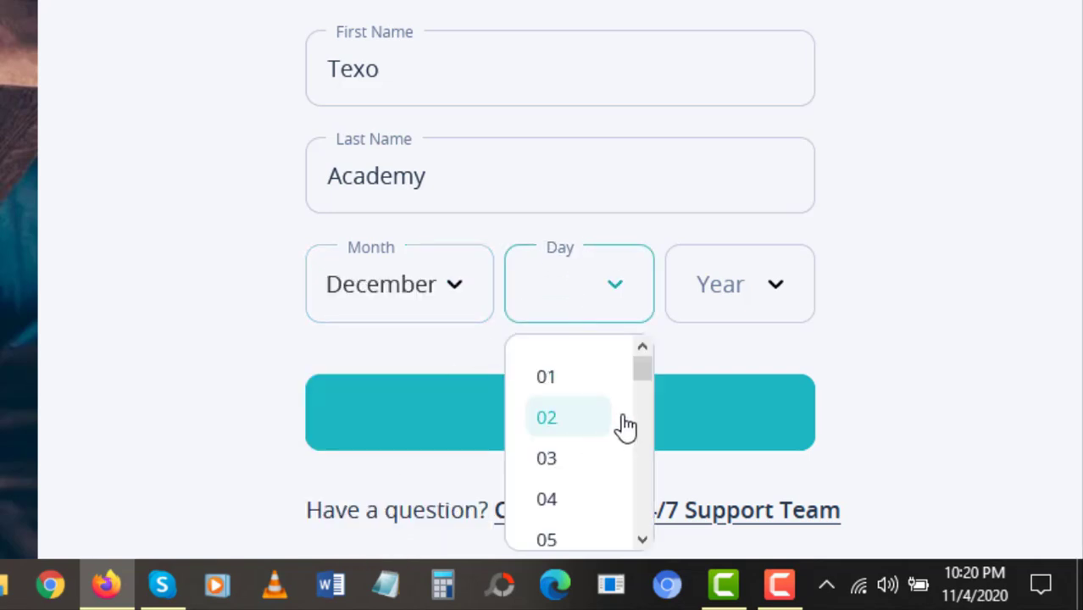
left_click_drag(641, 374, 661, 546)
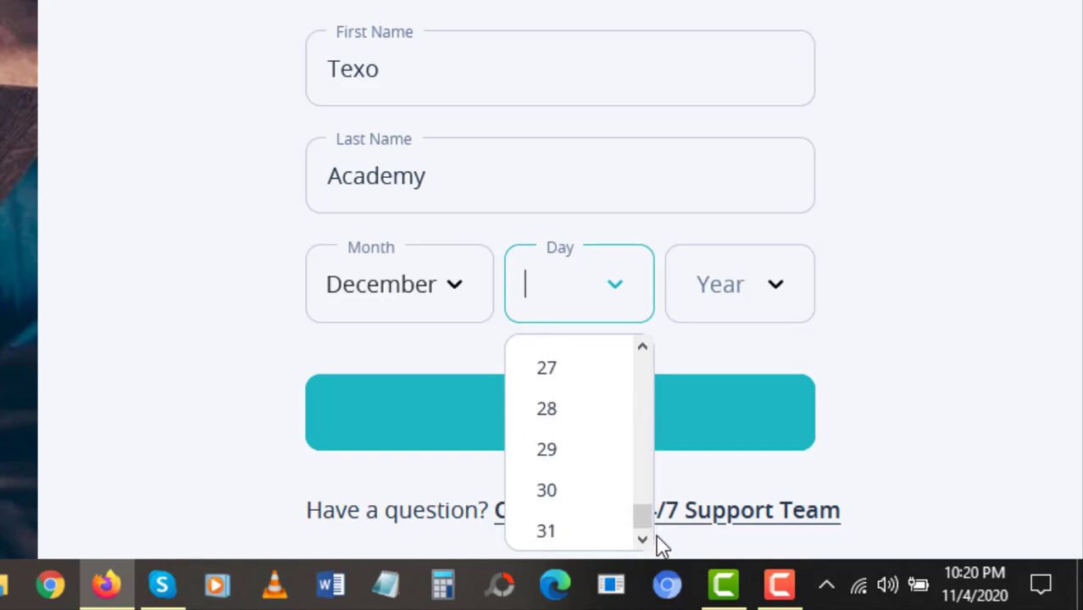
left_click(542, 532)
left_click(748, 298)
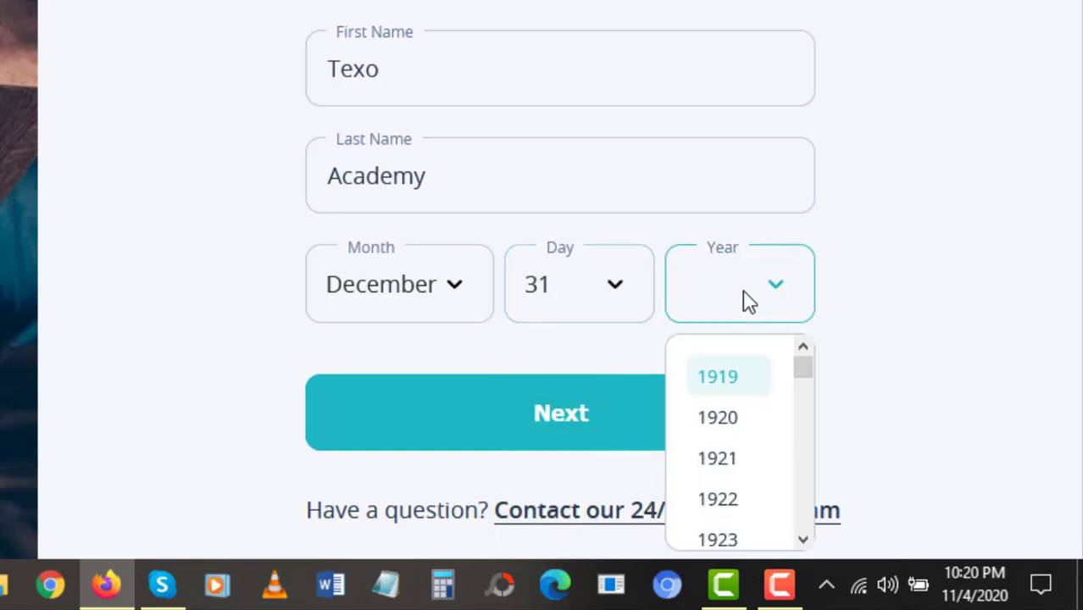
type("1993")
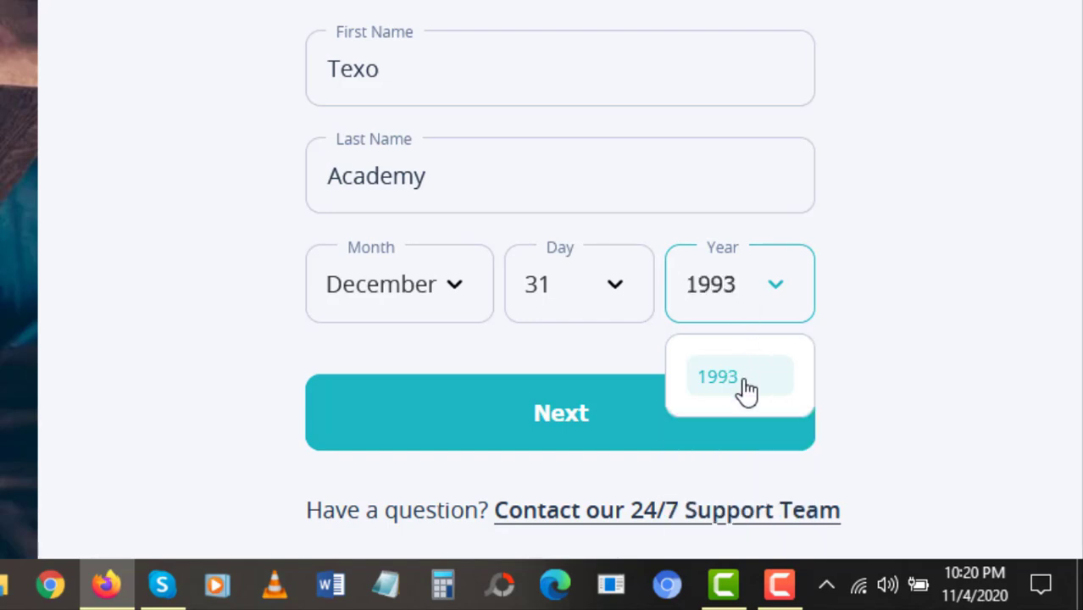
left_click(743, 379)
left_click(620, 429)
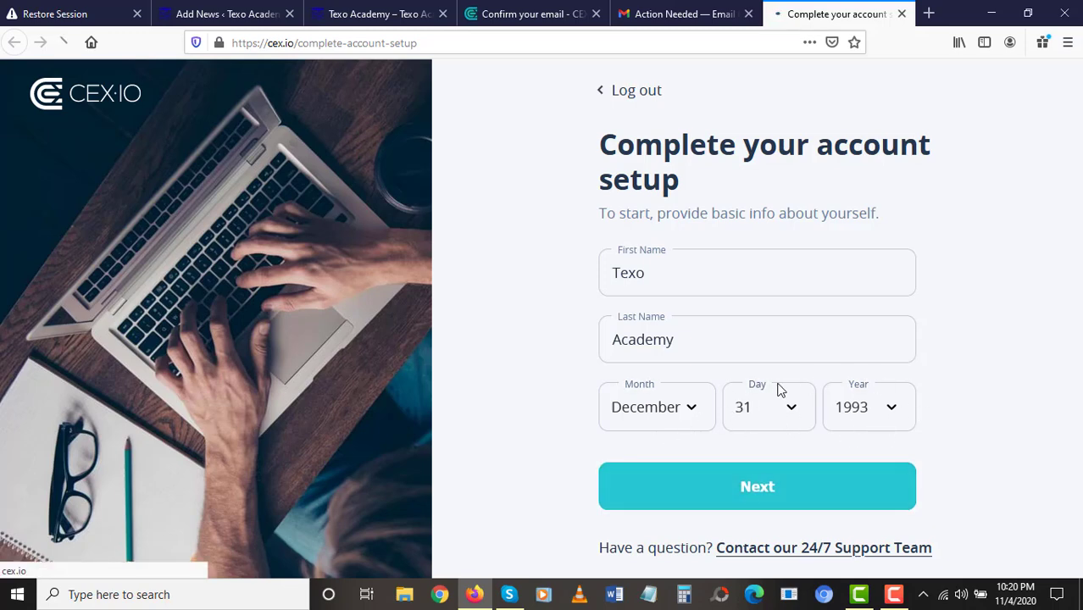
Continue past the welcome page and choose Increase Limit
left_click(756, 475)
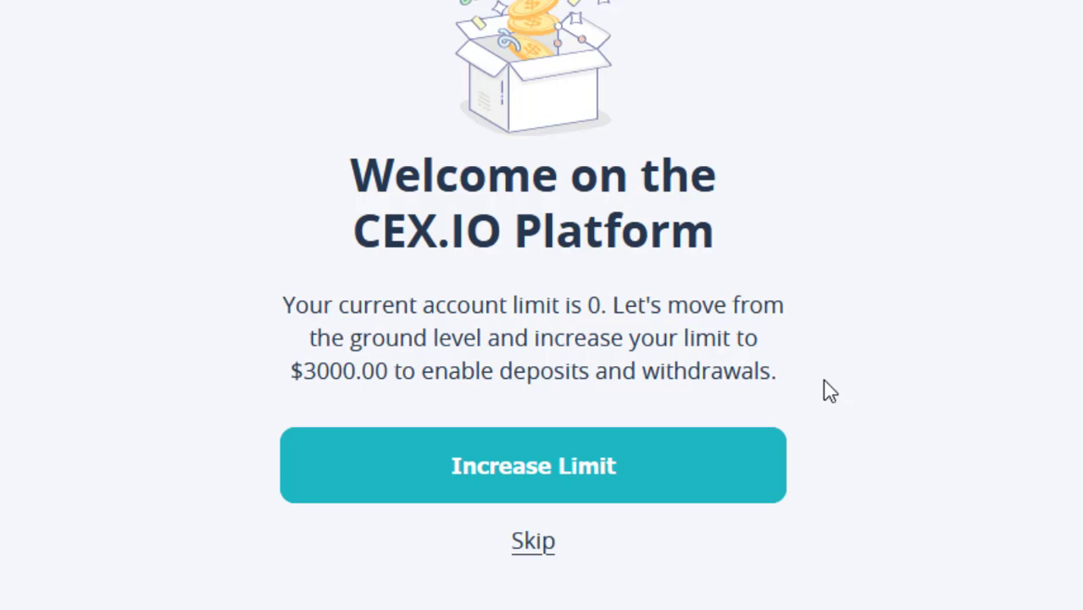
left_click(560, 481)
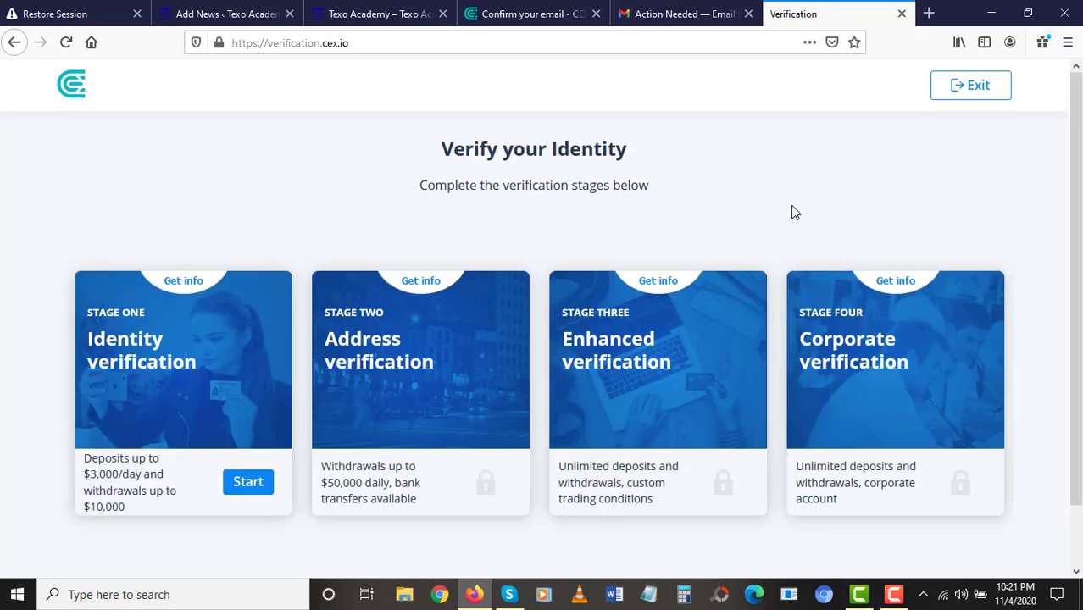
Bring the Stage One card back into view and start identity verification
scroll(1078, 198, "down", 2)
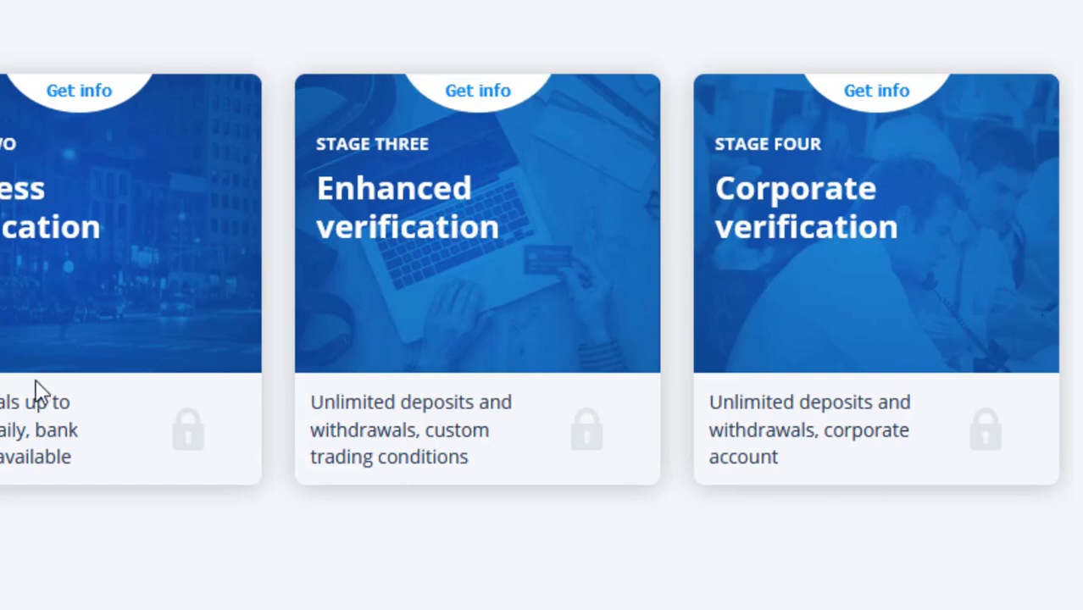
left_click_drag(35, 393, 609, 399)
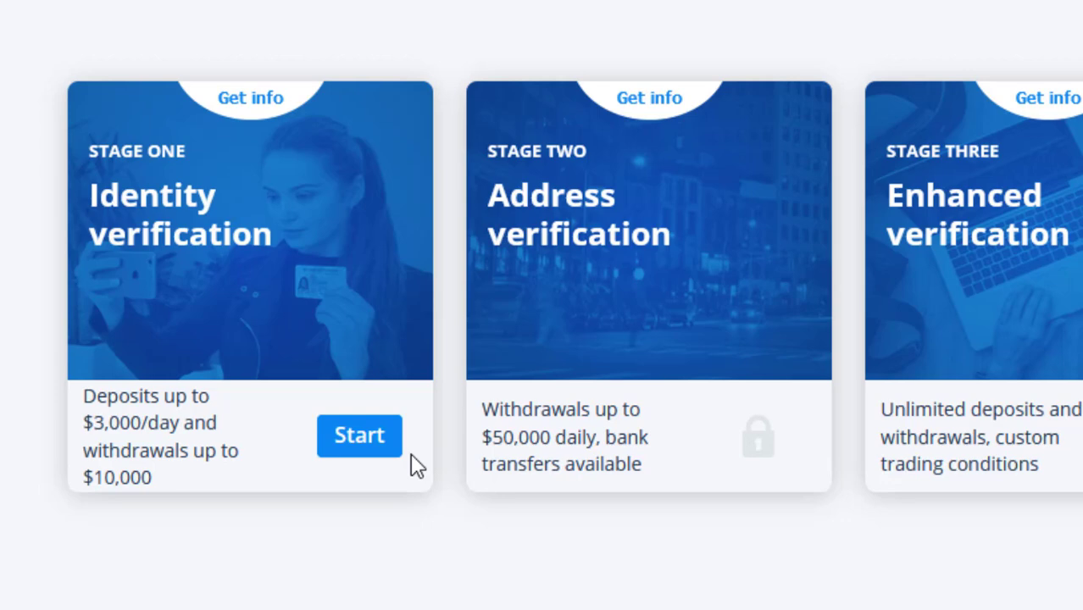
left_click(360, 437)
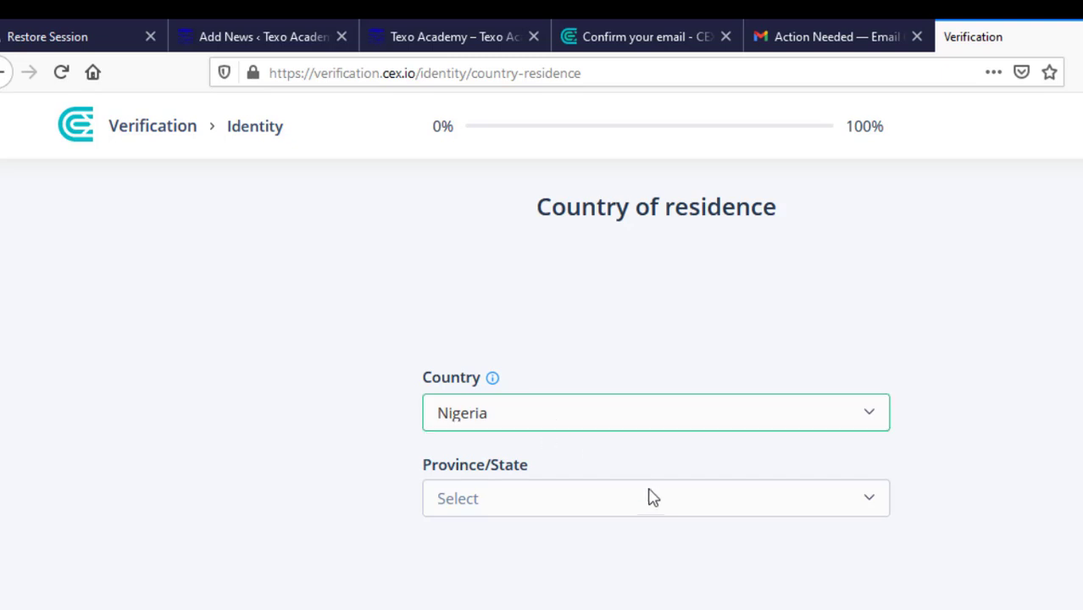
Choose Abuja Federal Capital Territory as the Nigerian province of residence and continue
left_click(660, 498)
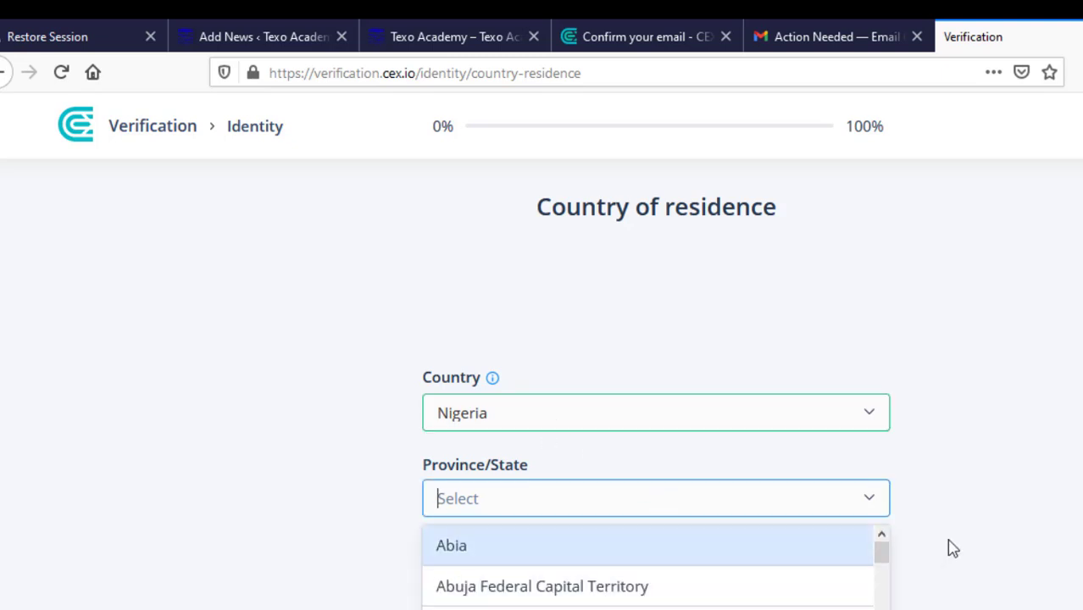
left_click_drag(882, 556, 901, 539)
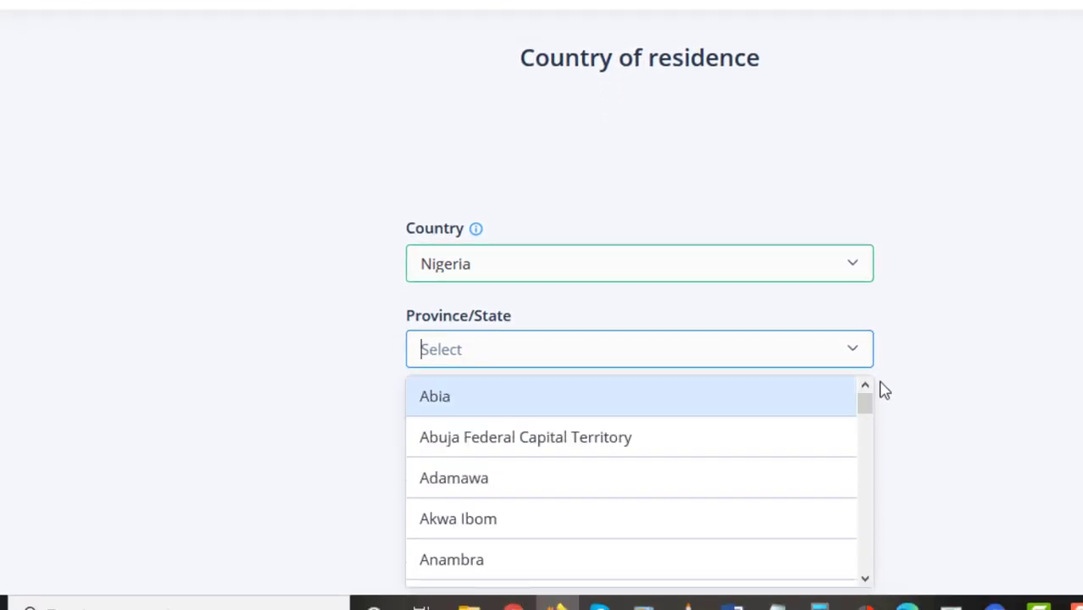
left_click(757, 439)
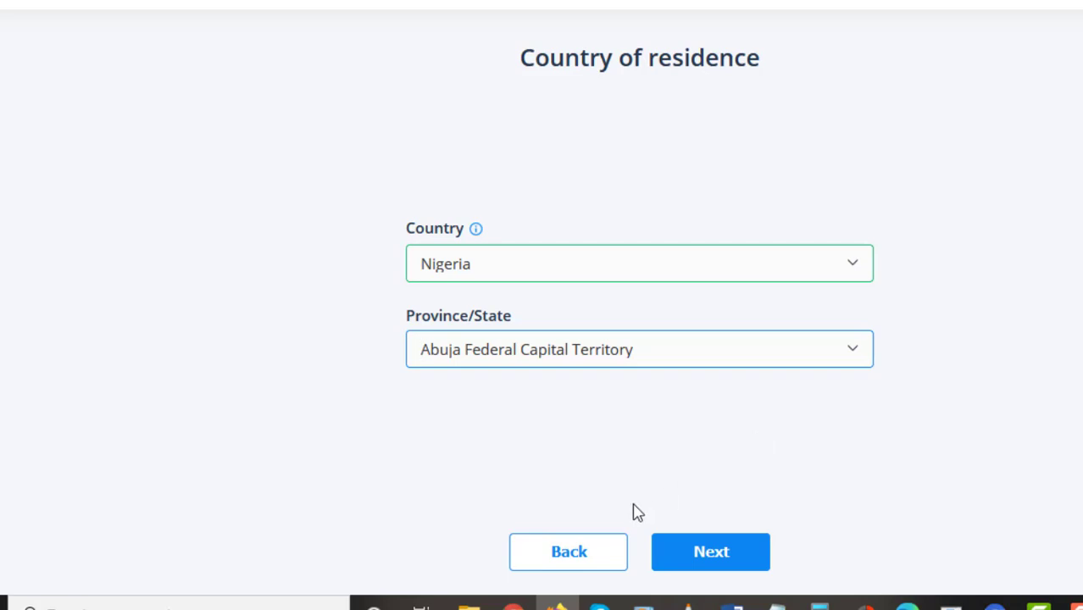
left_click(701, 554)
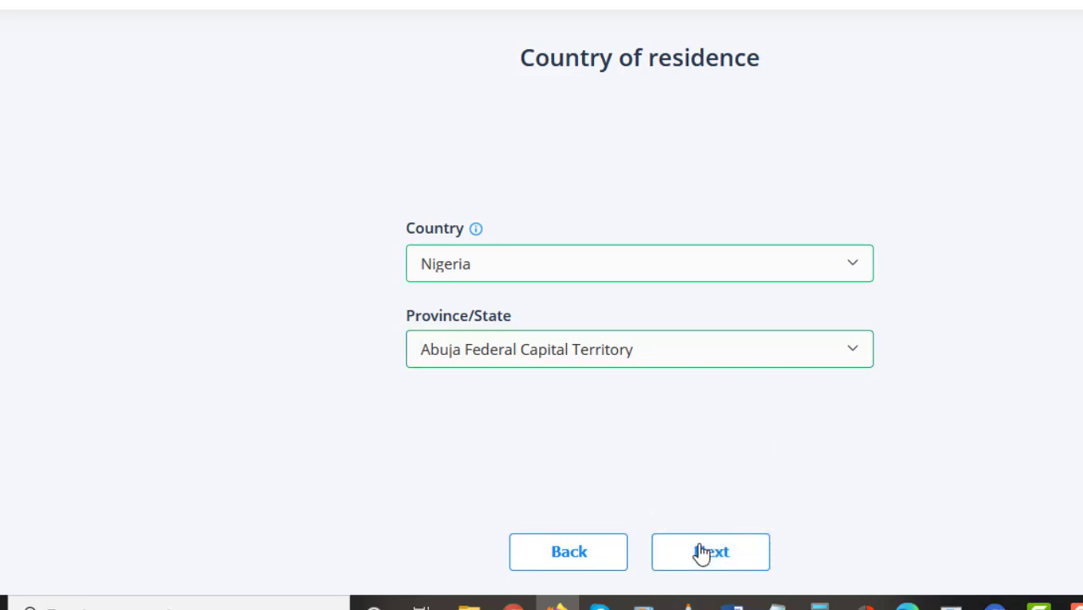
Enter the account holder's phone number on the phone verification step and request an SMS code
left_click(701, 552)
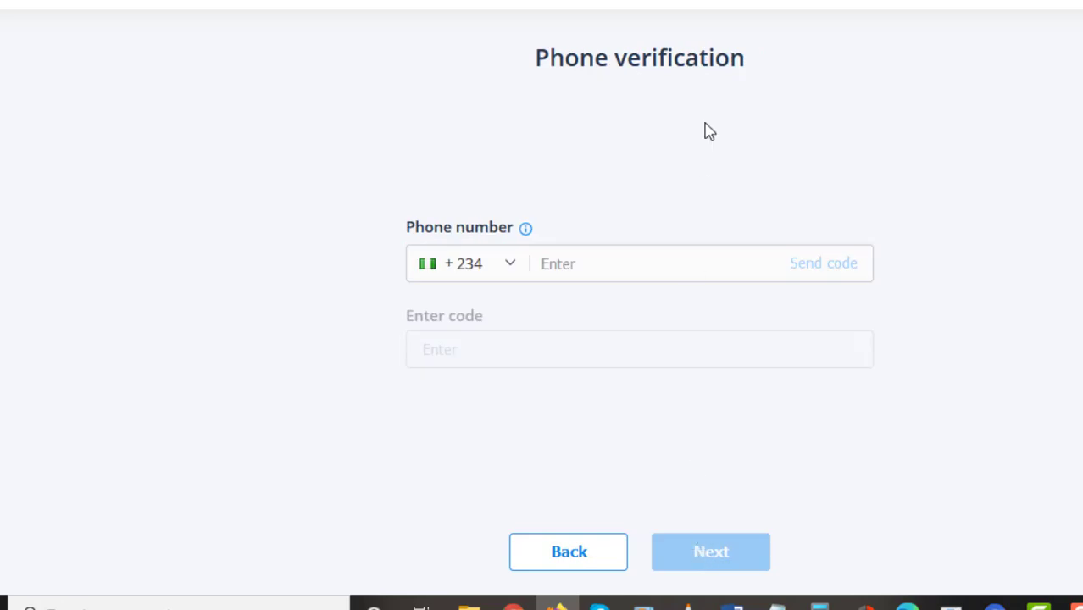
left_click(625, 265)
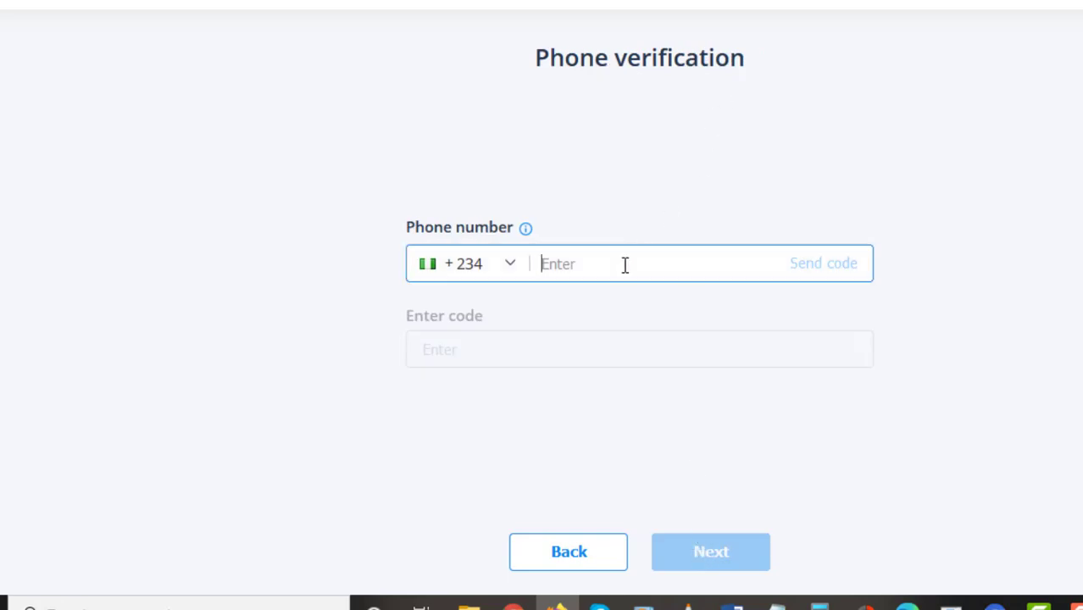
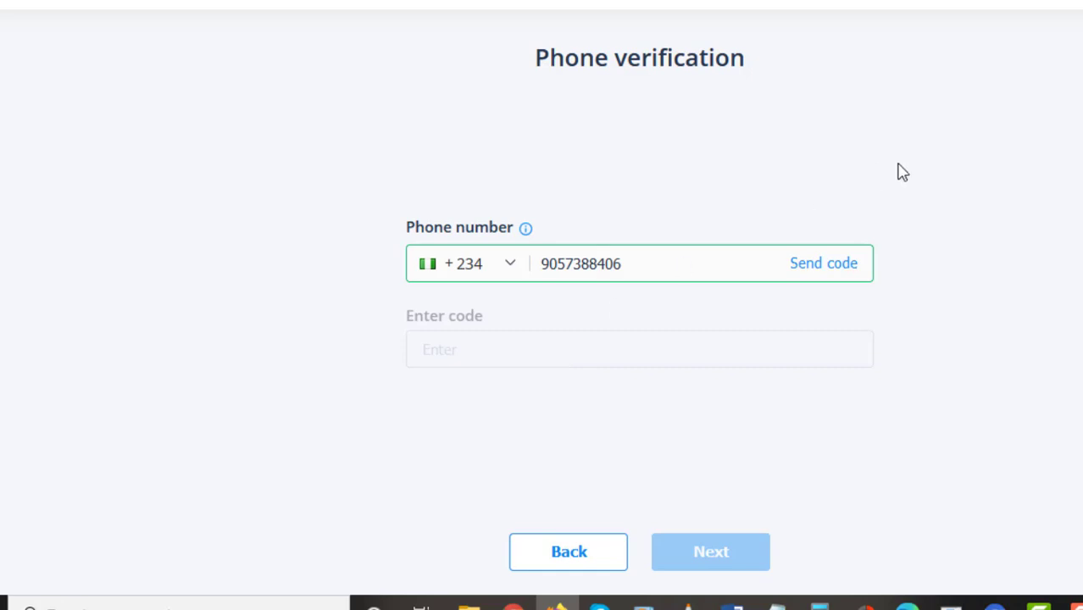
left_click(831, 268)
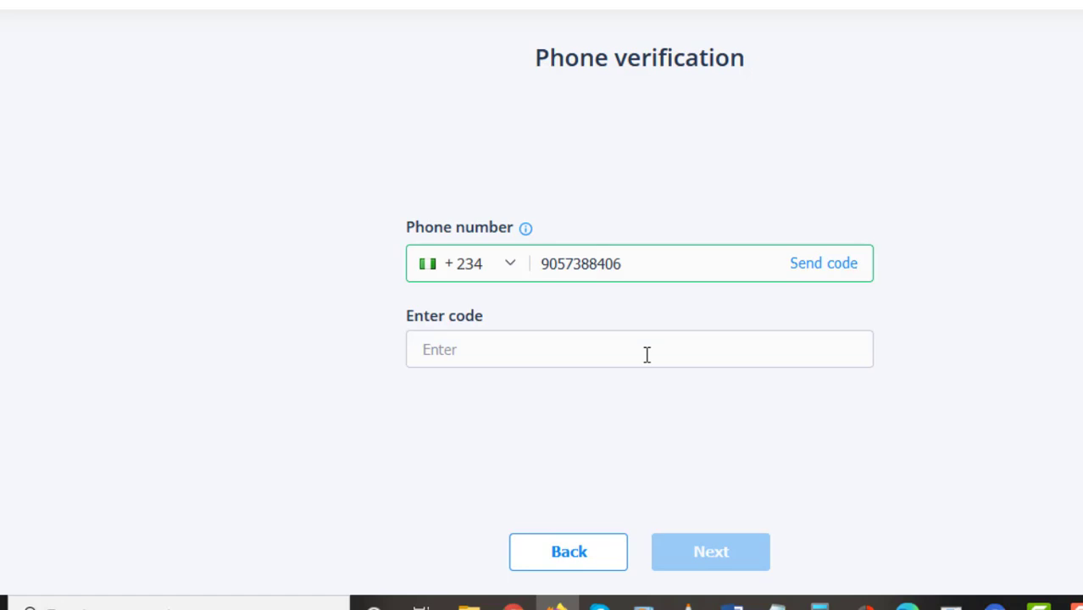
Enter the received SMS verification code in the code field
left_click(646, 355)
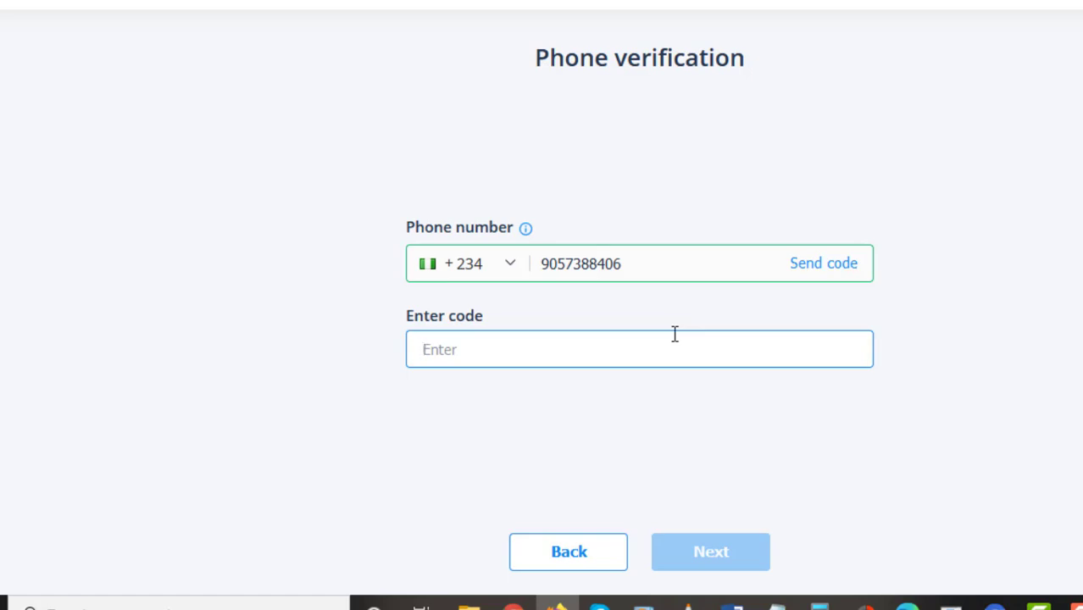
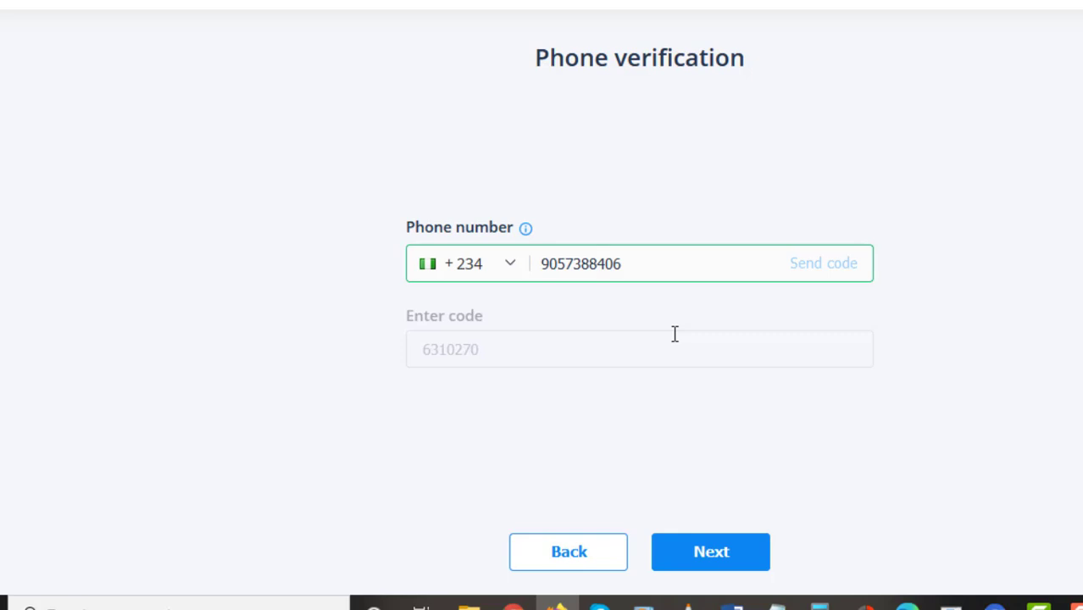
Submit phone verification and choose a Nigeria-issued Driver's Licence as the identity document
left_click(706, 559)
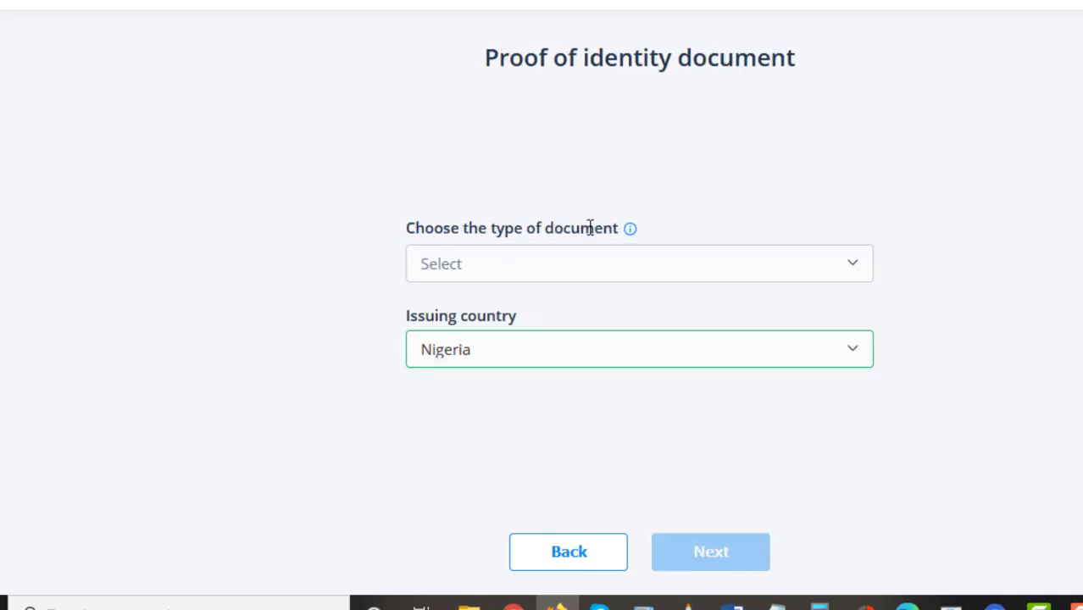
mouse_move(642, 235)
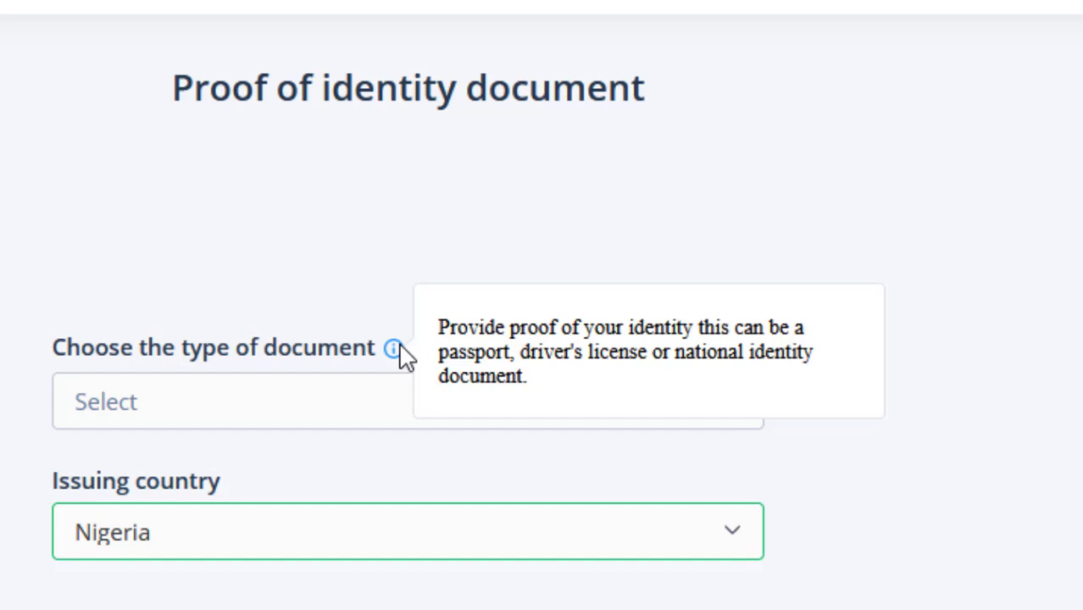
left_click(350, 411)
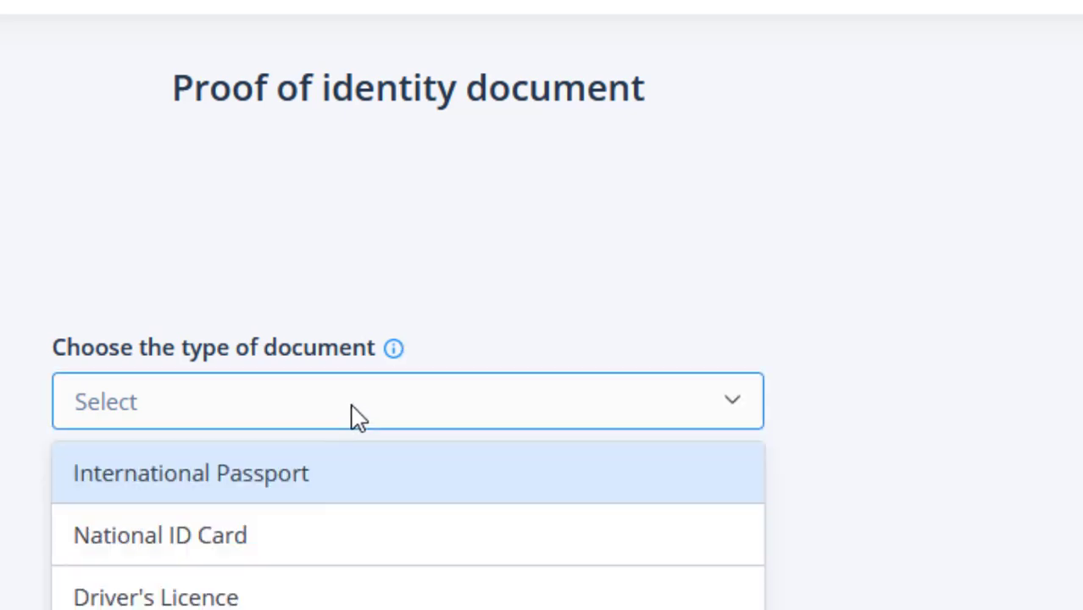
left_click(268, 598)
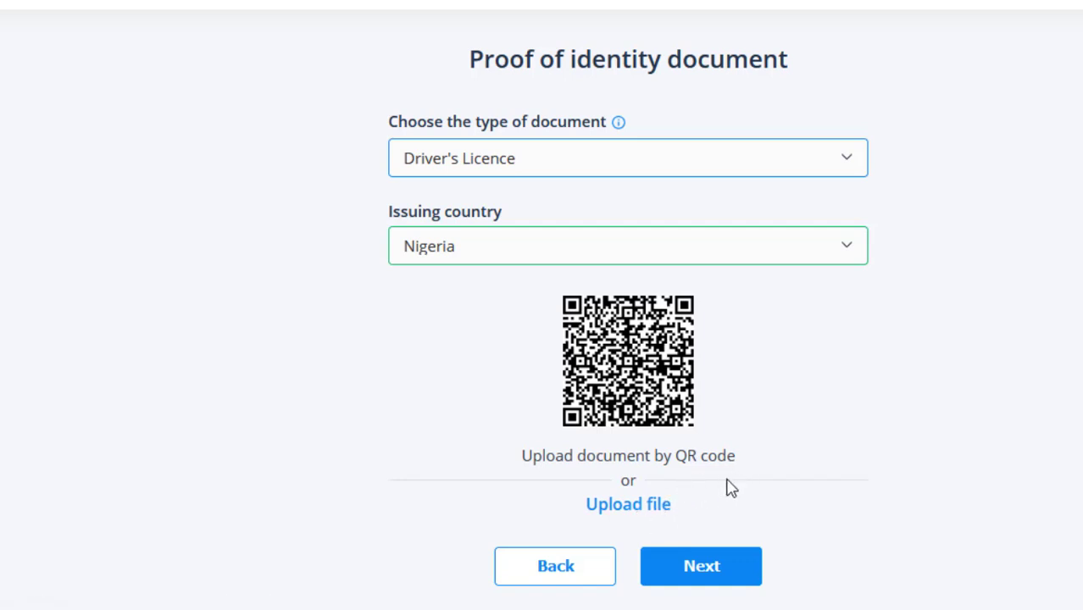
Switch to uploading the licence from a file and check that JPG is accepted
left_click(657, 506)
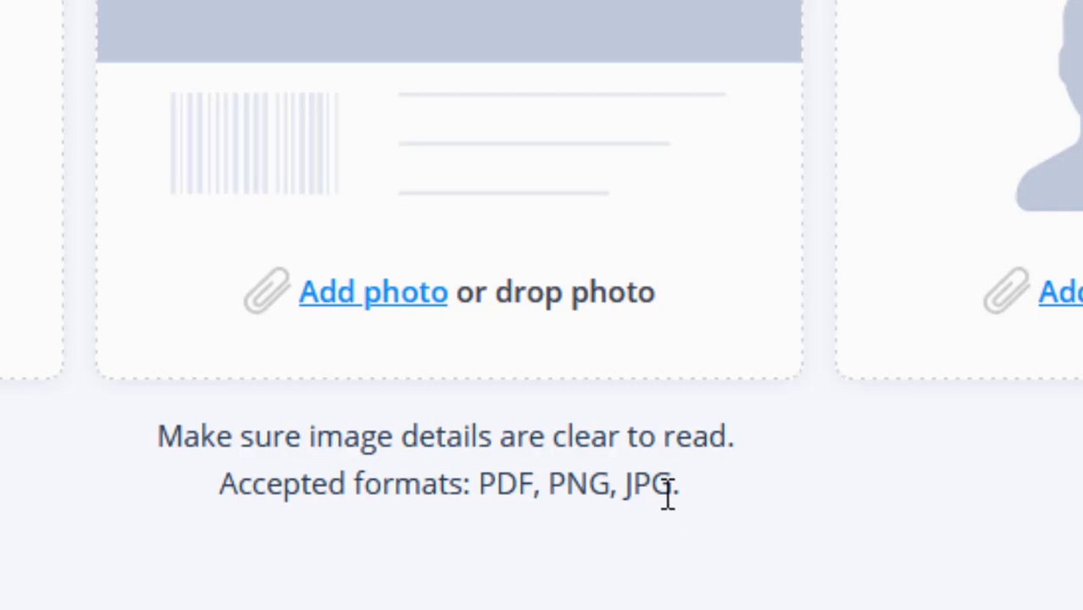
left_click_drag(673, 485, 624, 528)
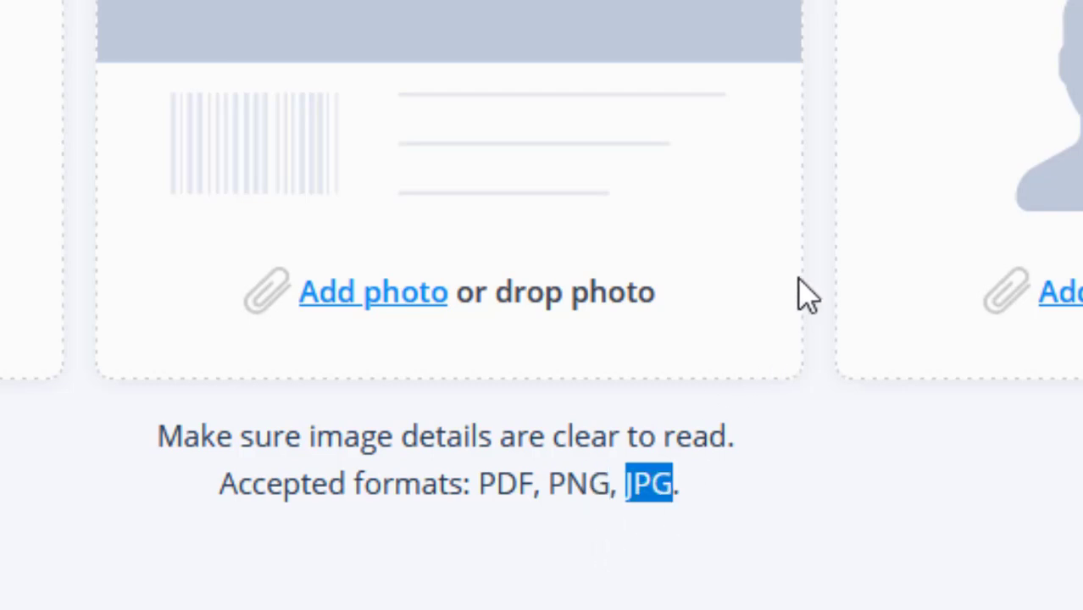